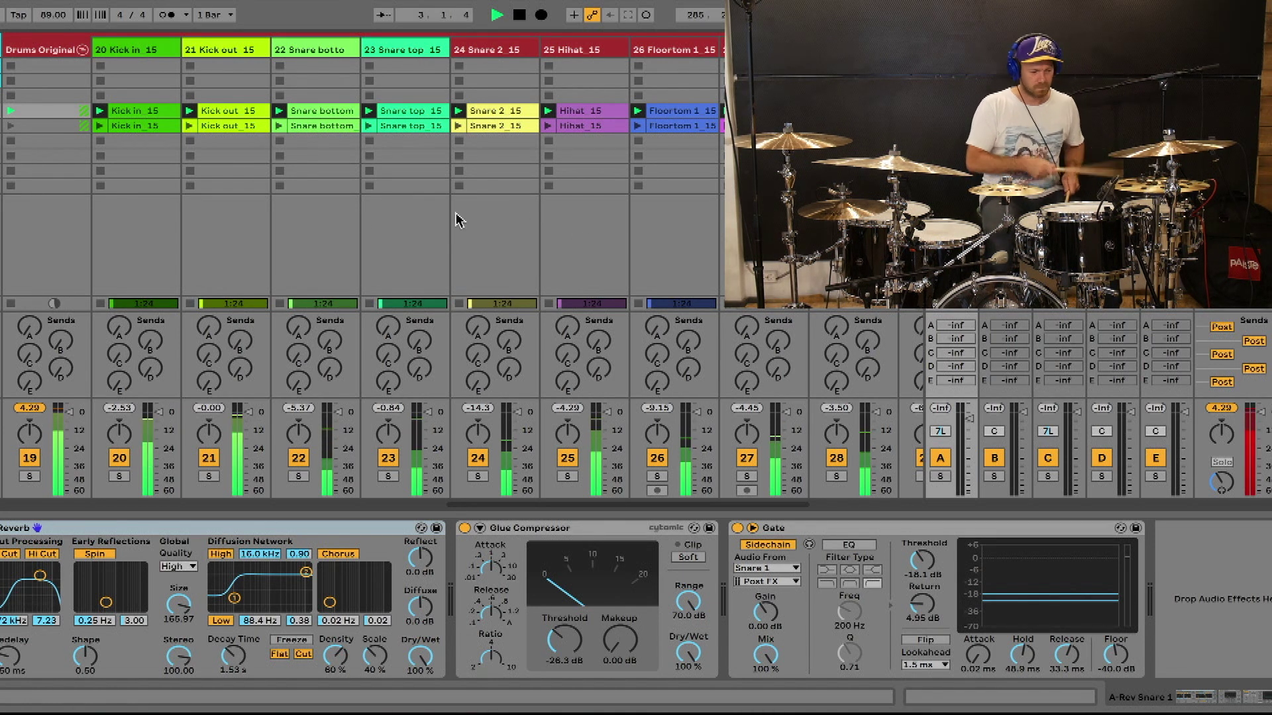
Step: Look over the original drum tracks and the mixed kick, snare, hi-hat, tom and overhead tracks in the session
scroll(371, 231, left, 3)
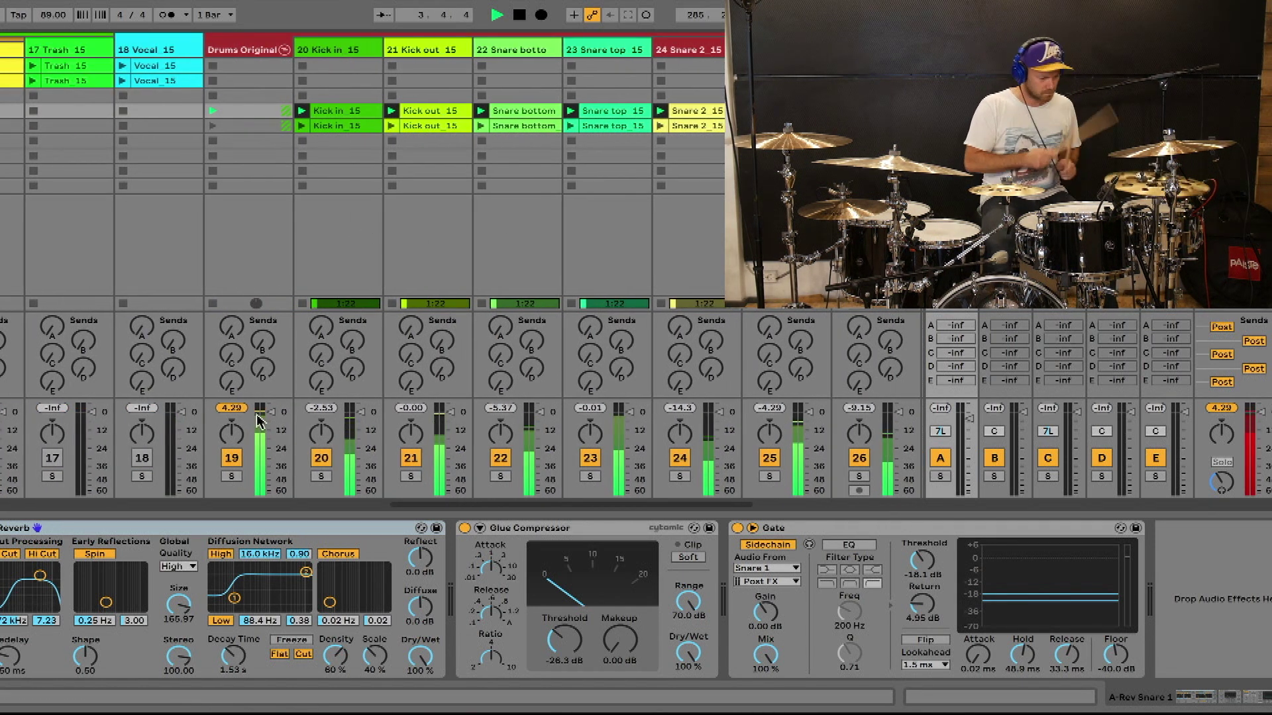
scroll(580, 194, right, 5)
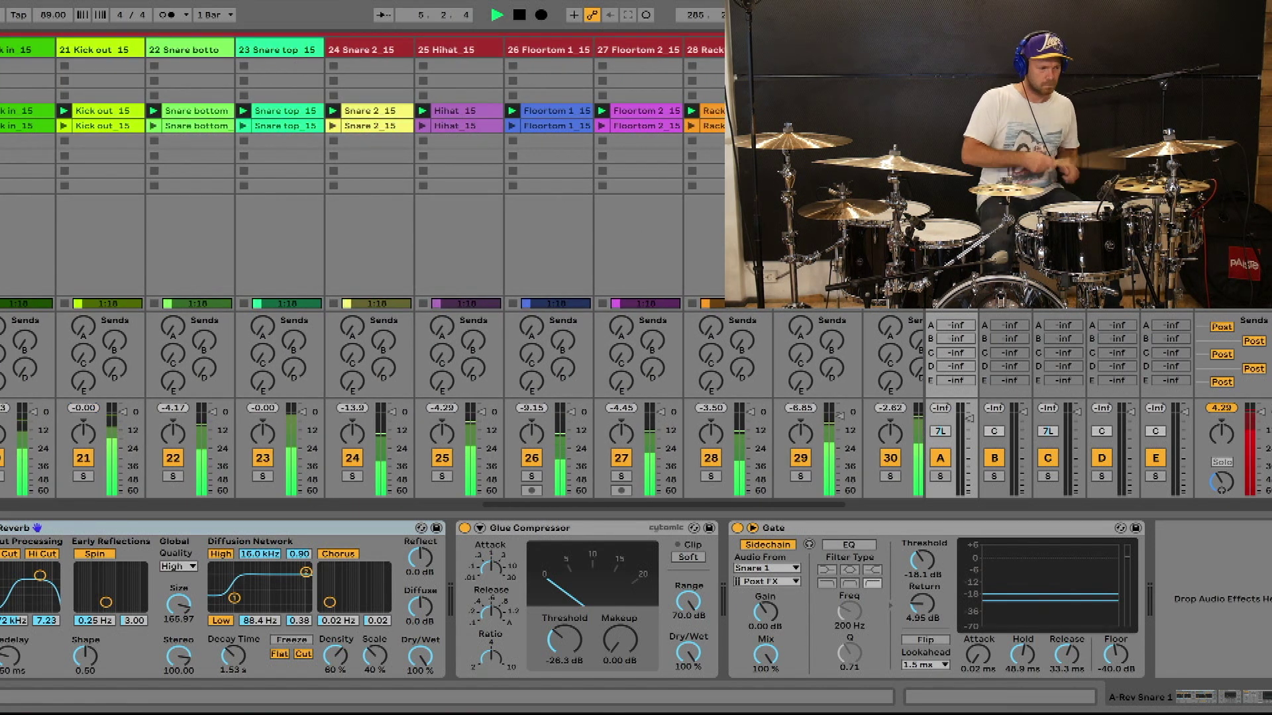
scroll(571, 221, left, 1)
scroll(570, 218, left, 3)
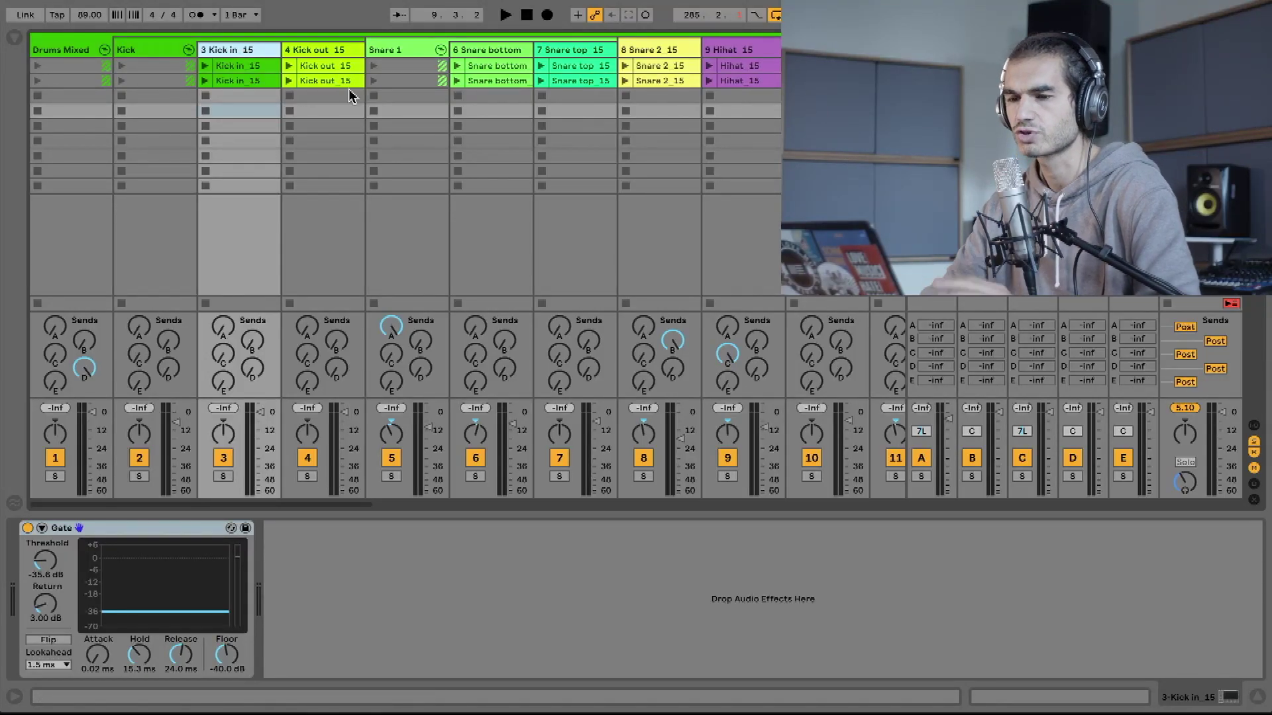
click(300, 51)
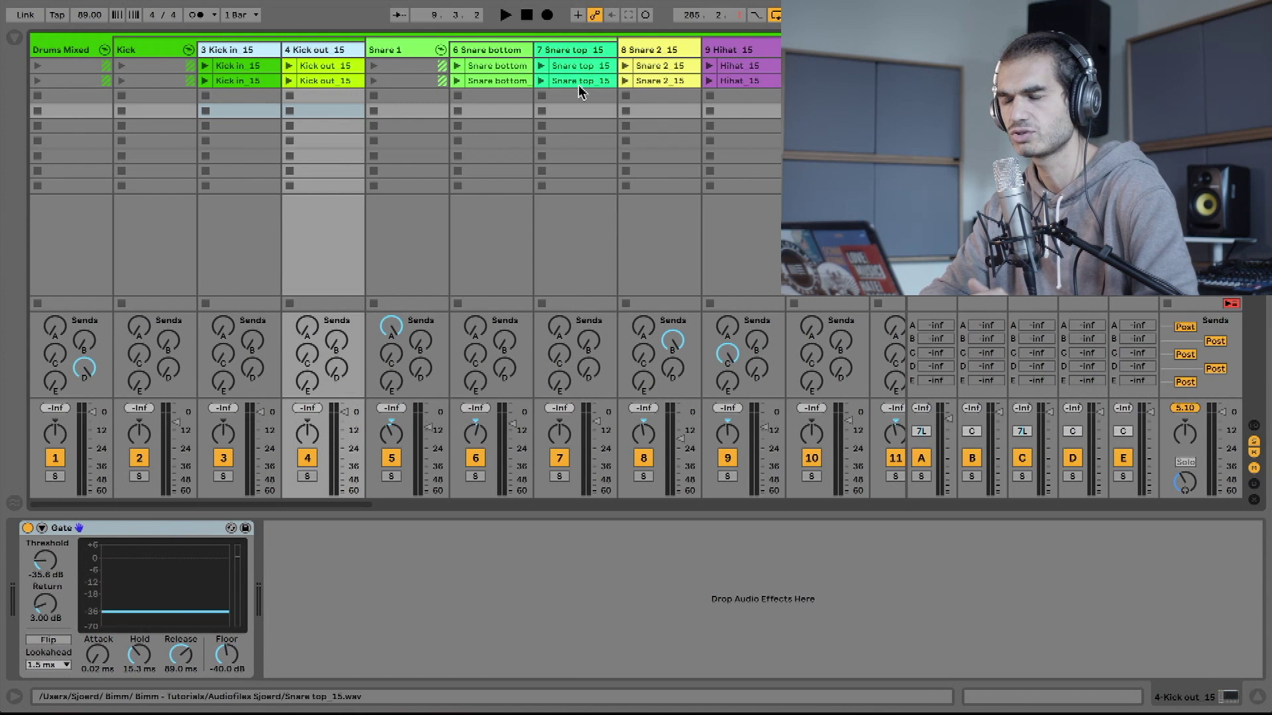
scroll(582, 82, right, 5)
scroll(772, 47, right, 5)
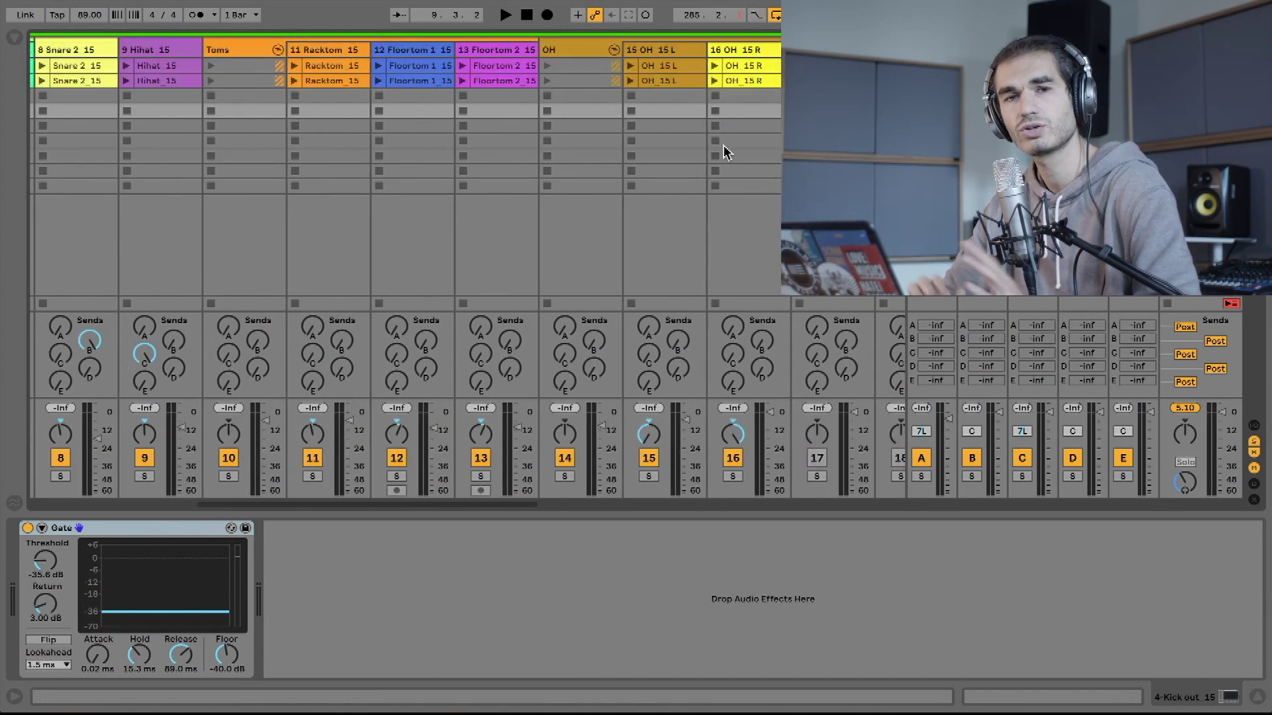
scroll(724, 153, left, 10)
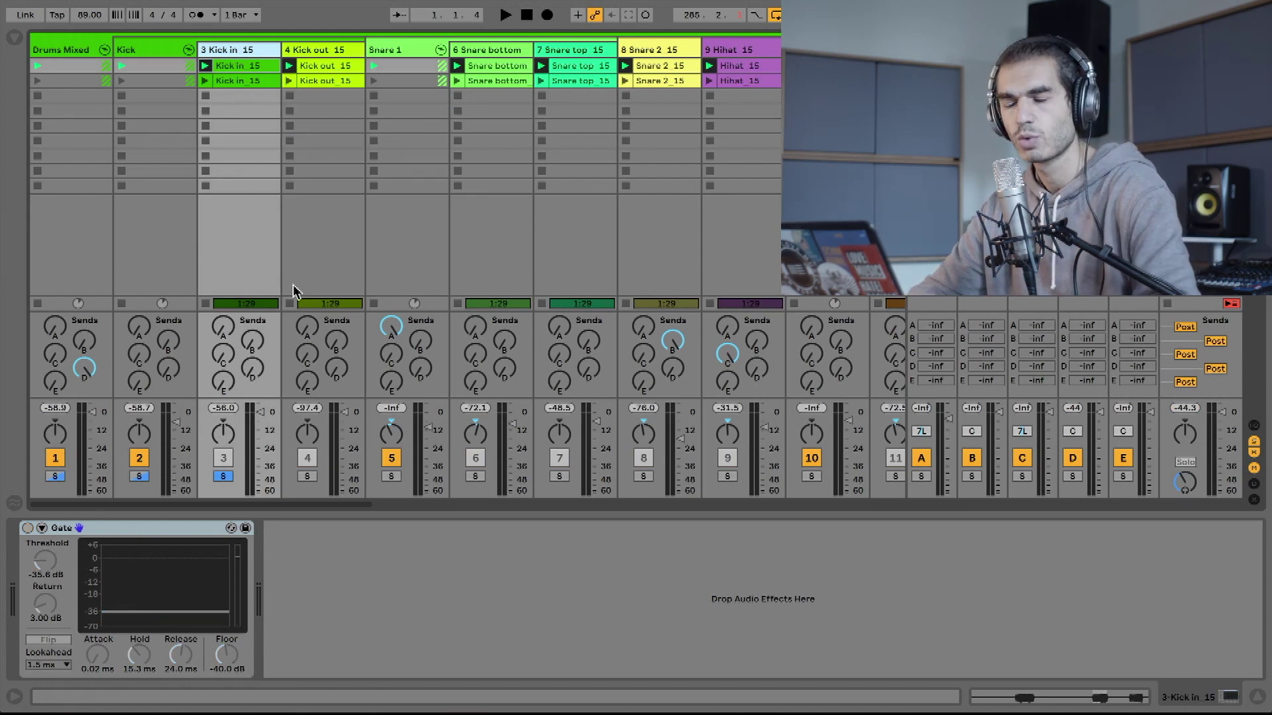
Step: Audition the soloed Kick in track with its Gate bypassed, turn the Gate on and play the track again
key(space)
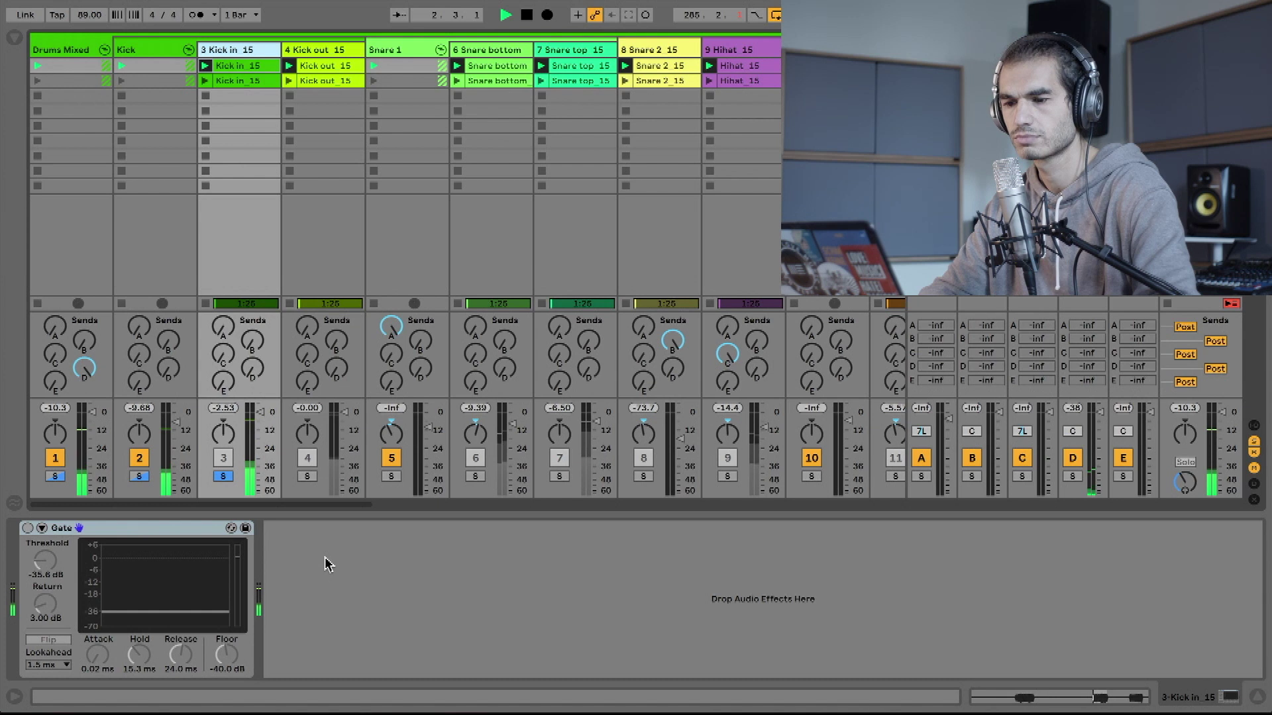
key(space)
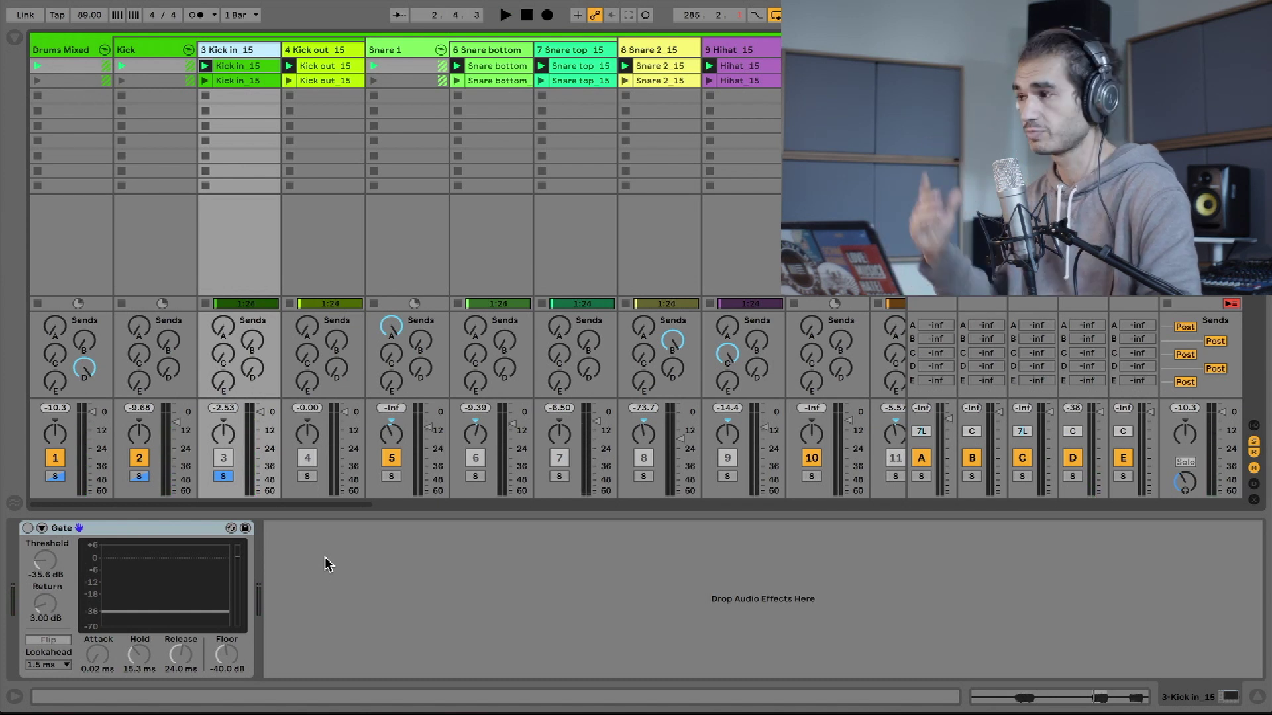
click(27, 528)
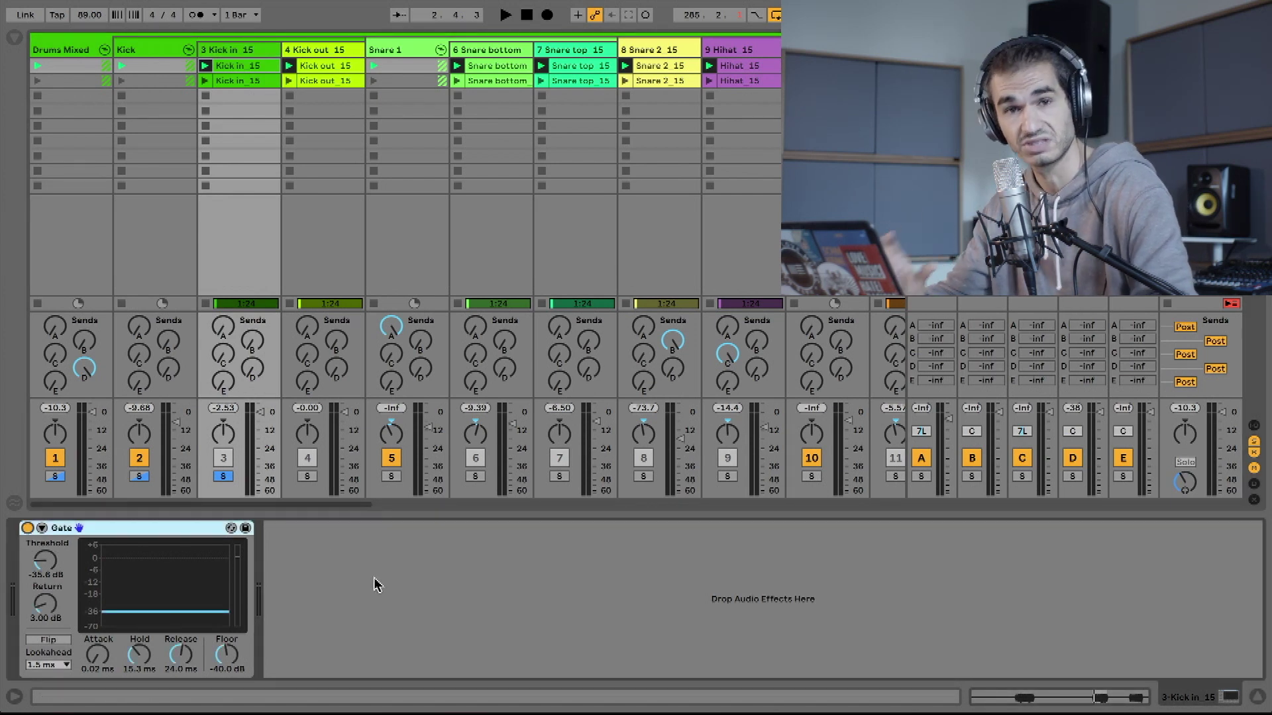
key(space)
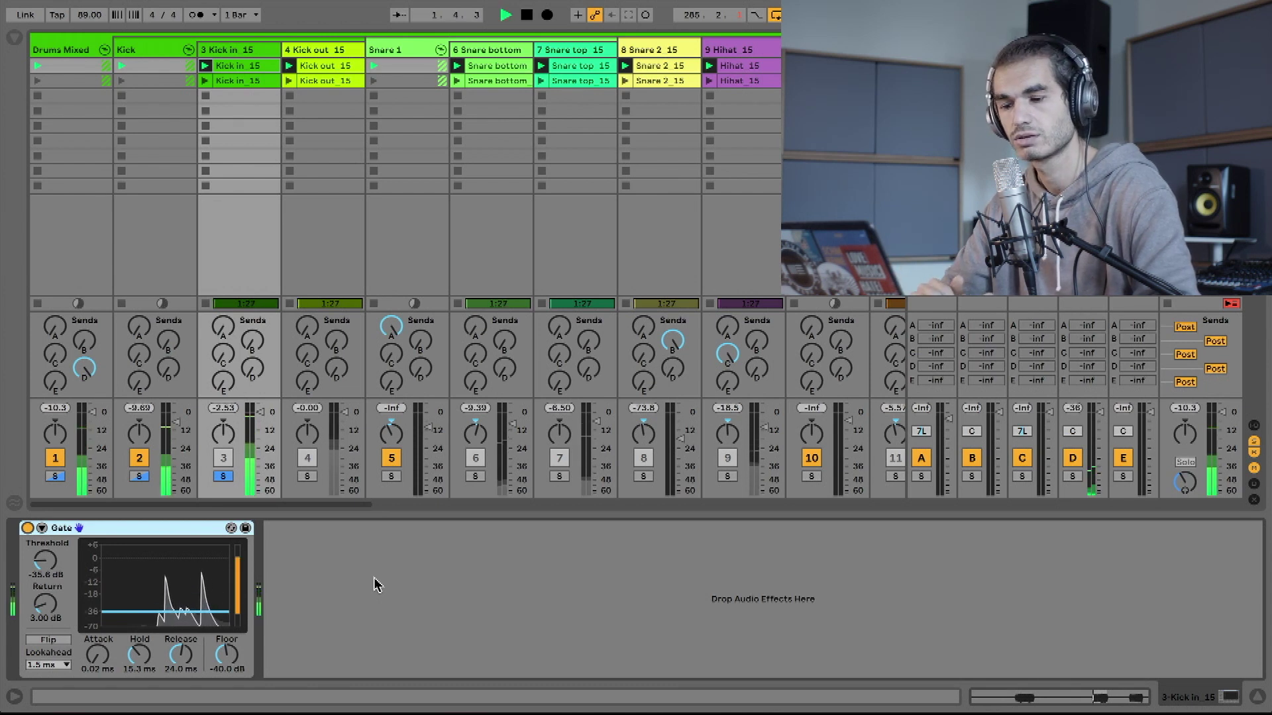
key(space)
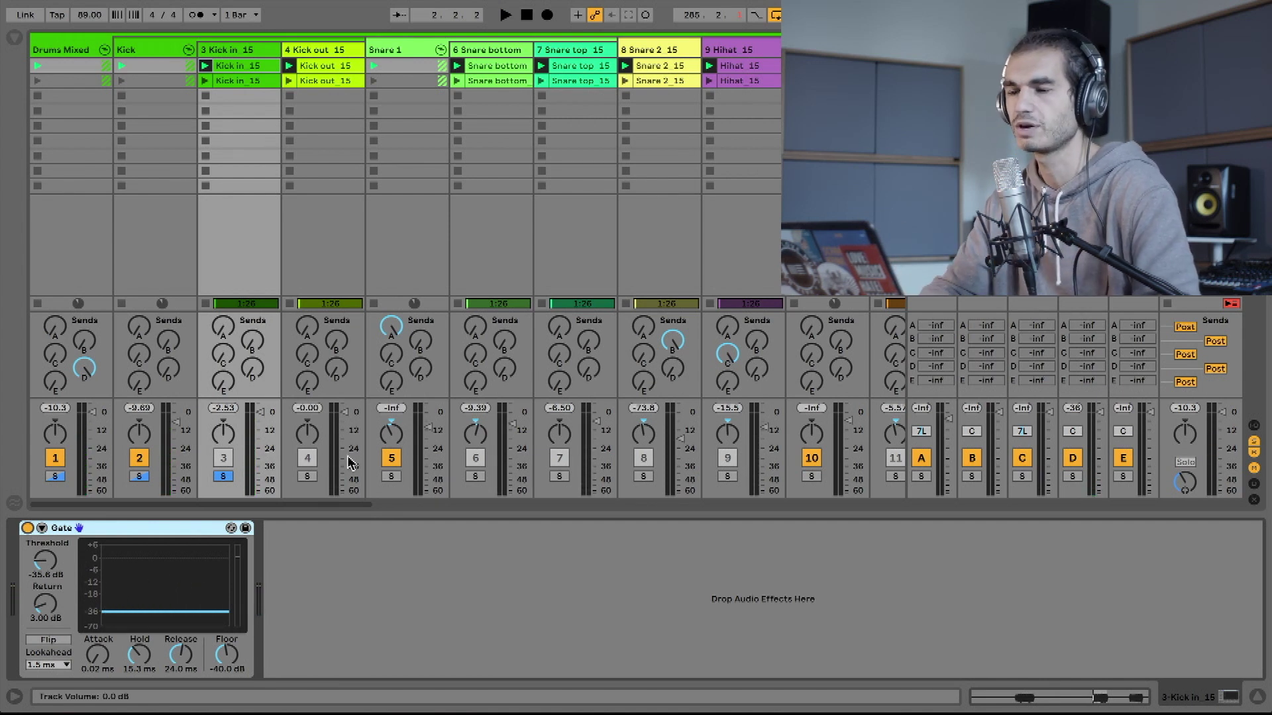
Step: Solo Kick out, play it through the Kick group's effects, and inspect the group's Glue Compressor and EQ Eight
click(307, 477)
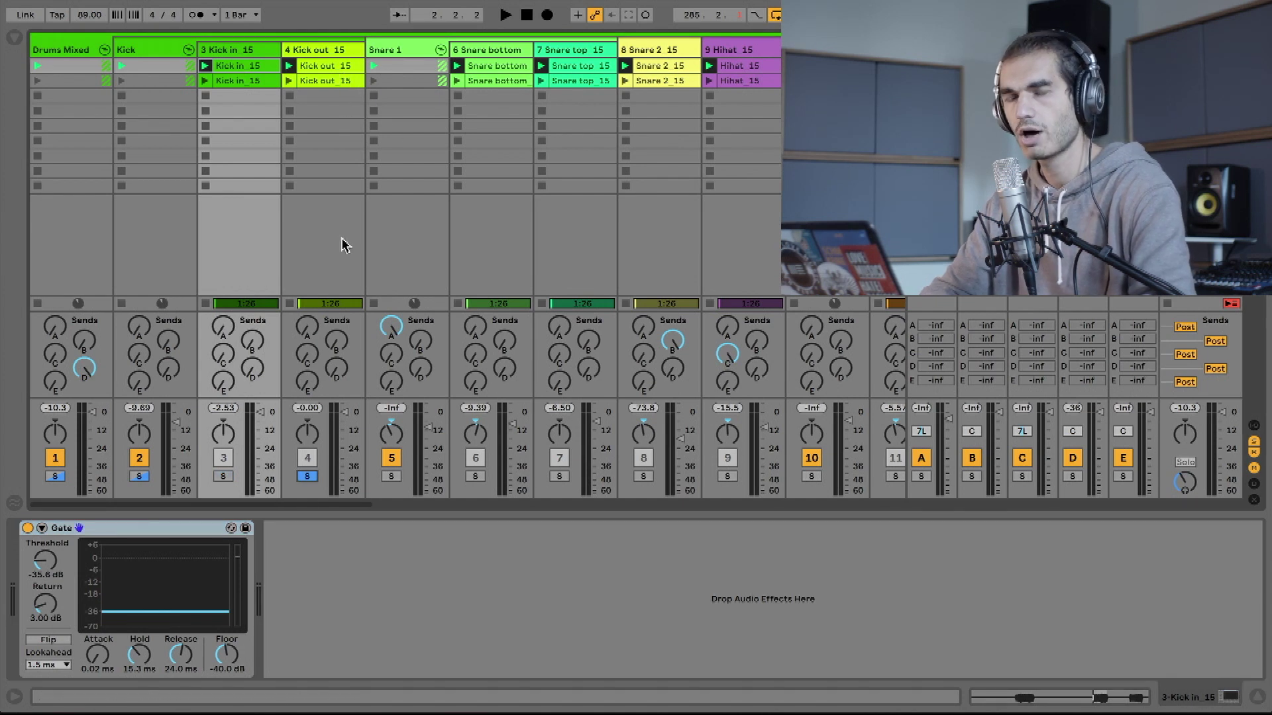
click(151, 57)
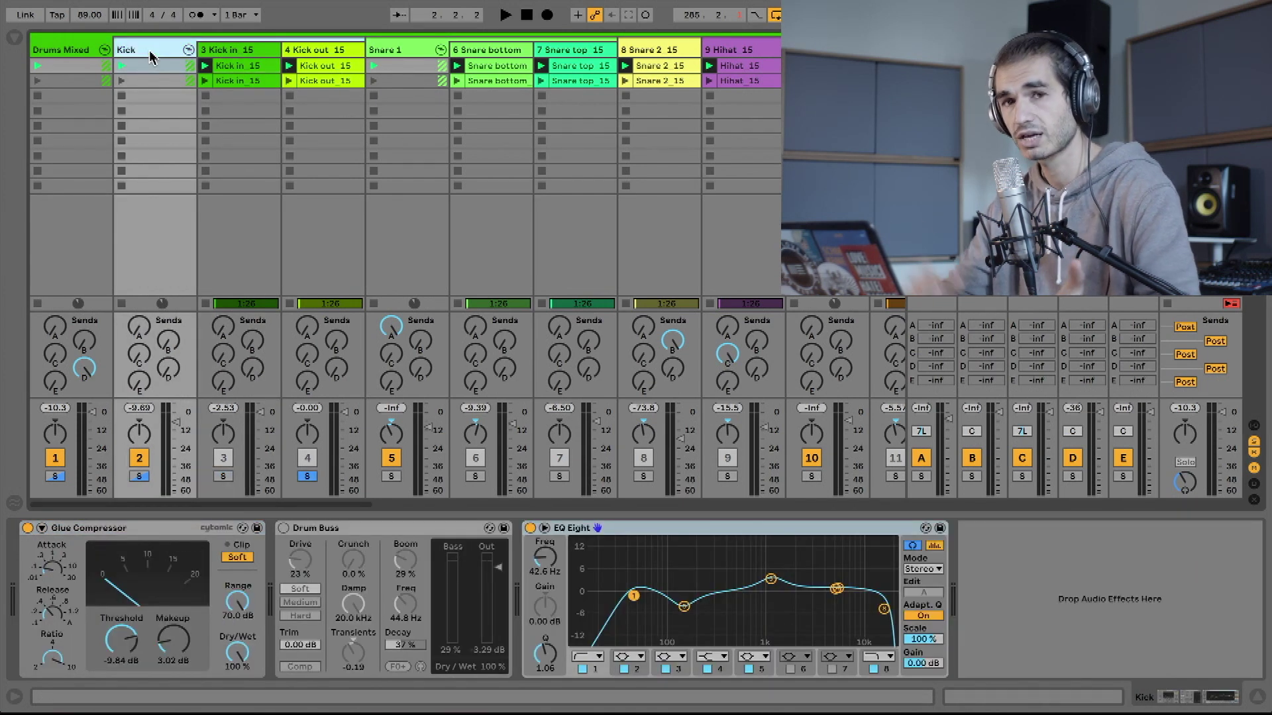
click(153, 531)
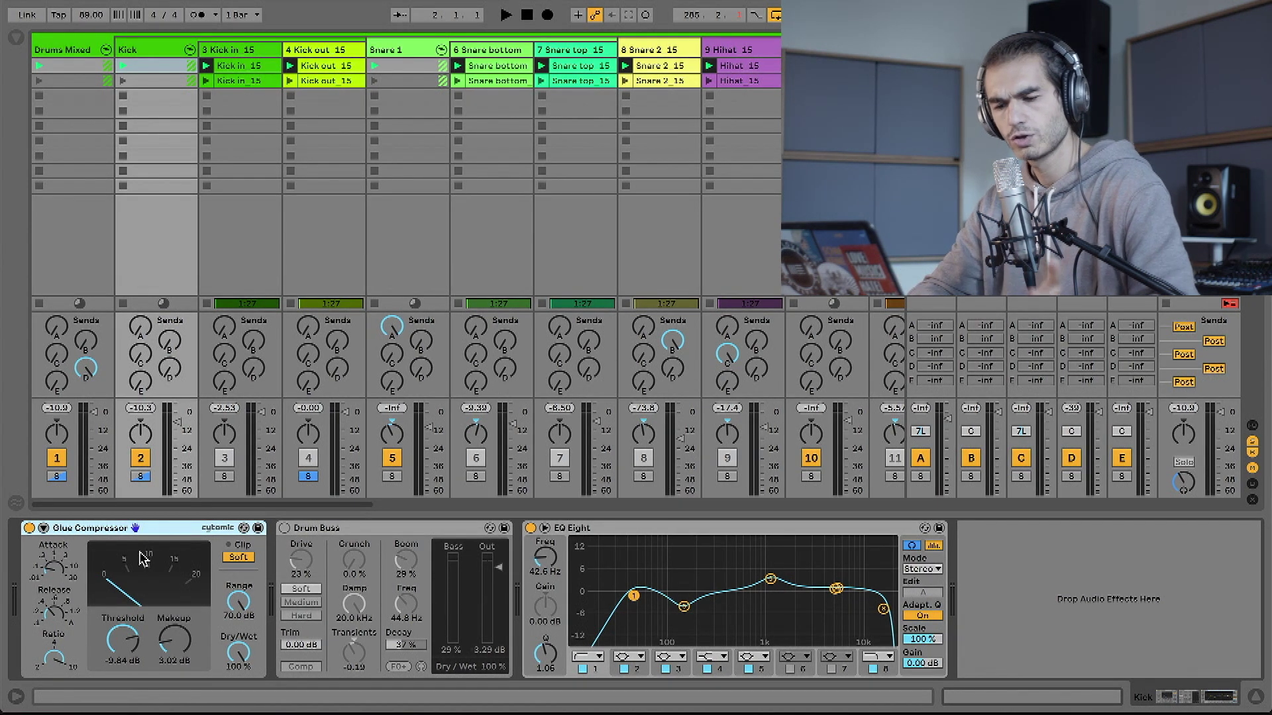
key(space)
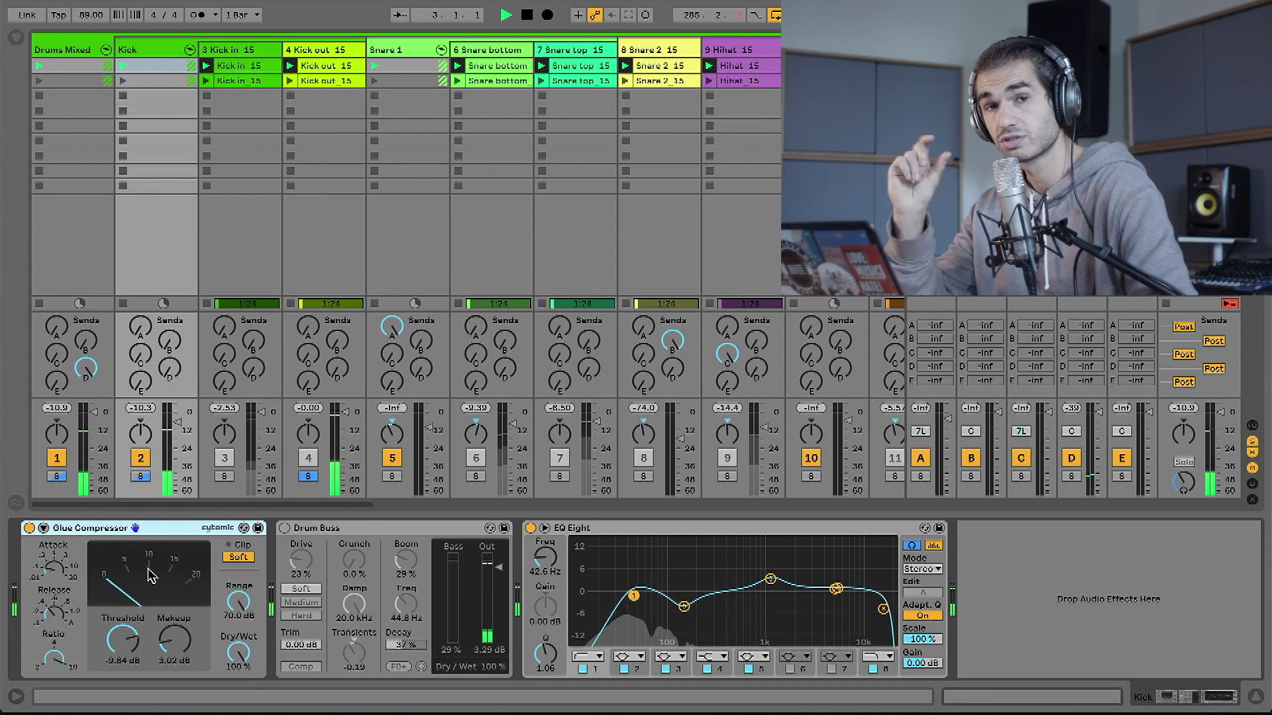
key(space)
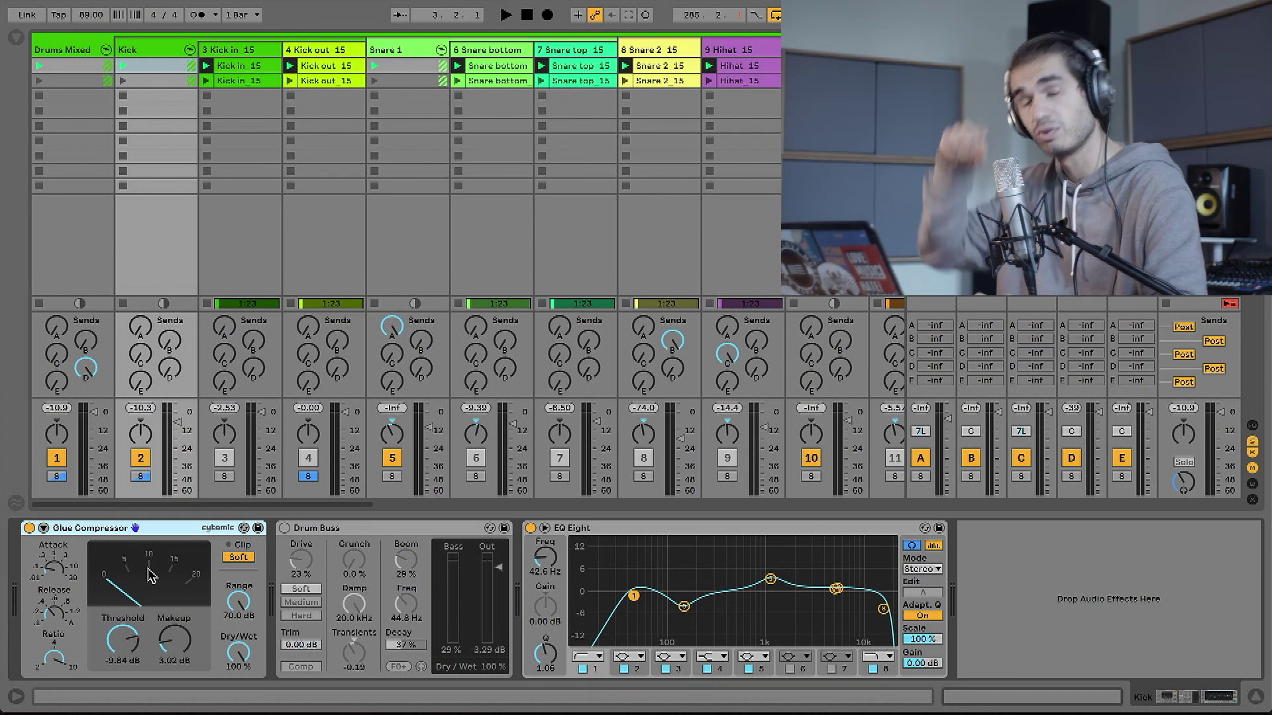
click(636, 535)
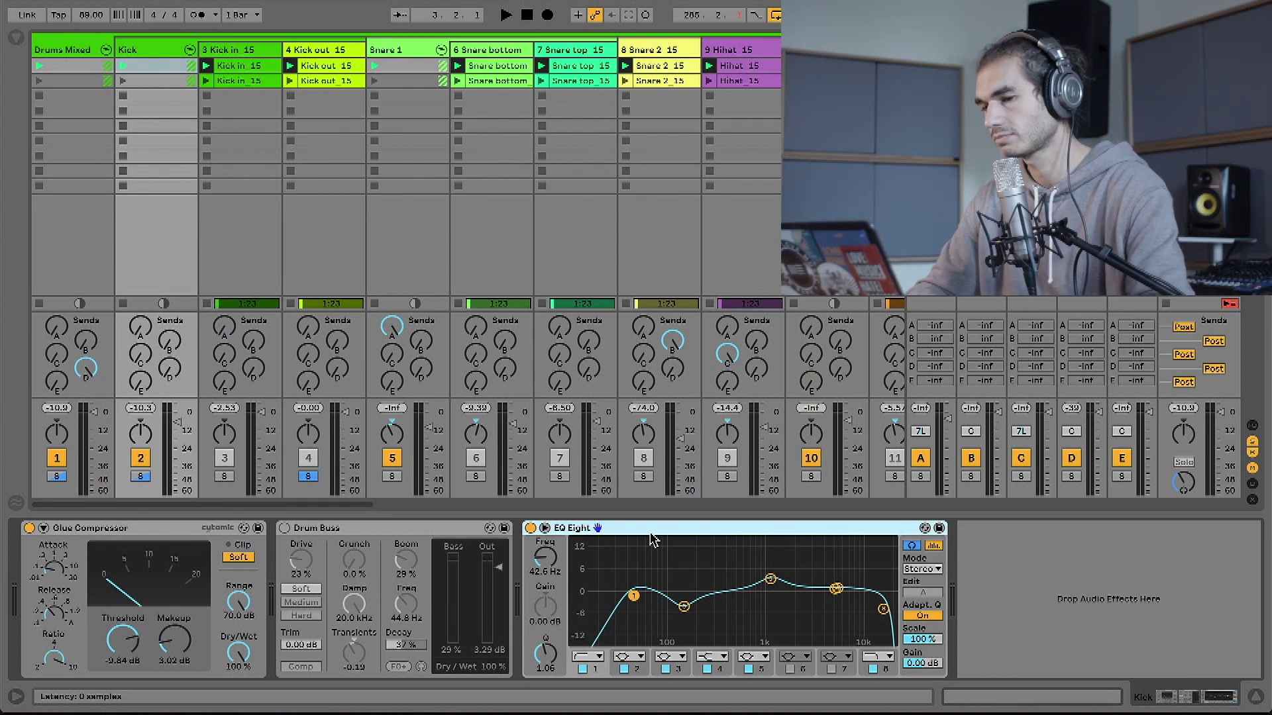
click(149, 49)
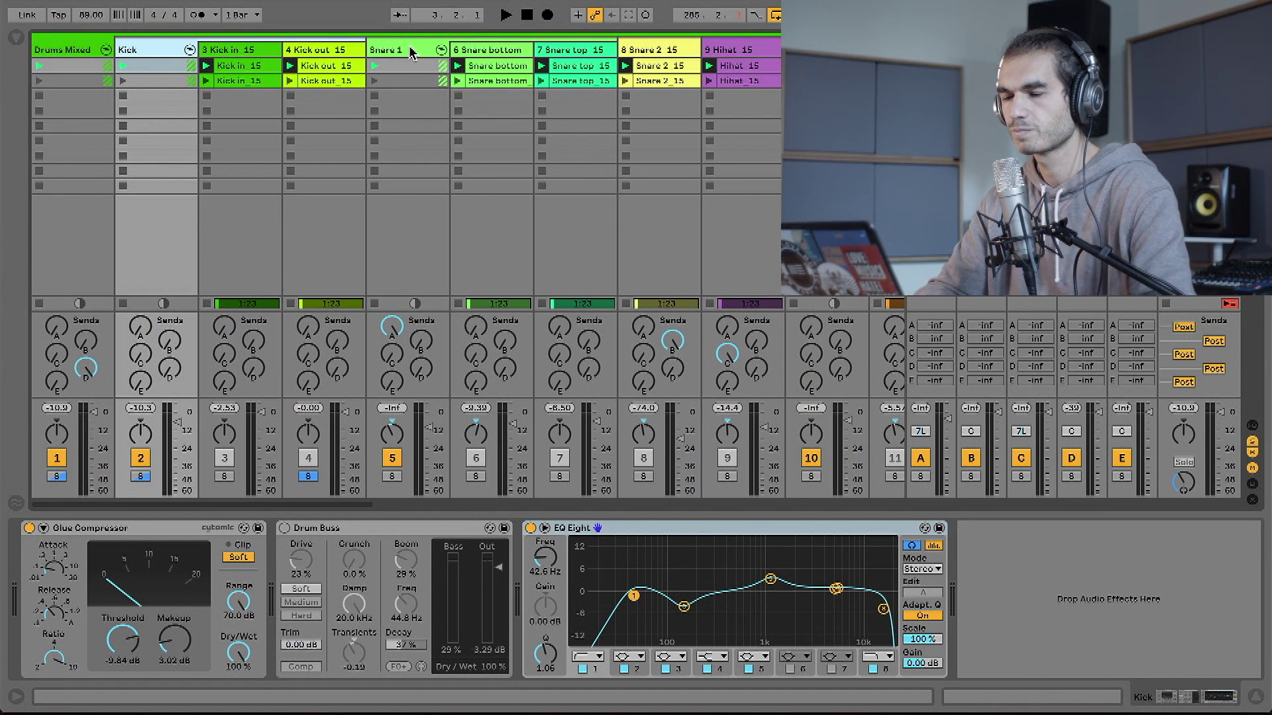
Step: Inspect the effect chains of the snare, Hihat, Toms and Racktom tracks one after another
click(411, 51)
click(480, 52)
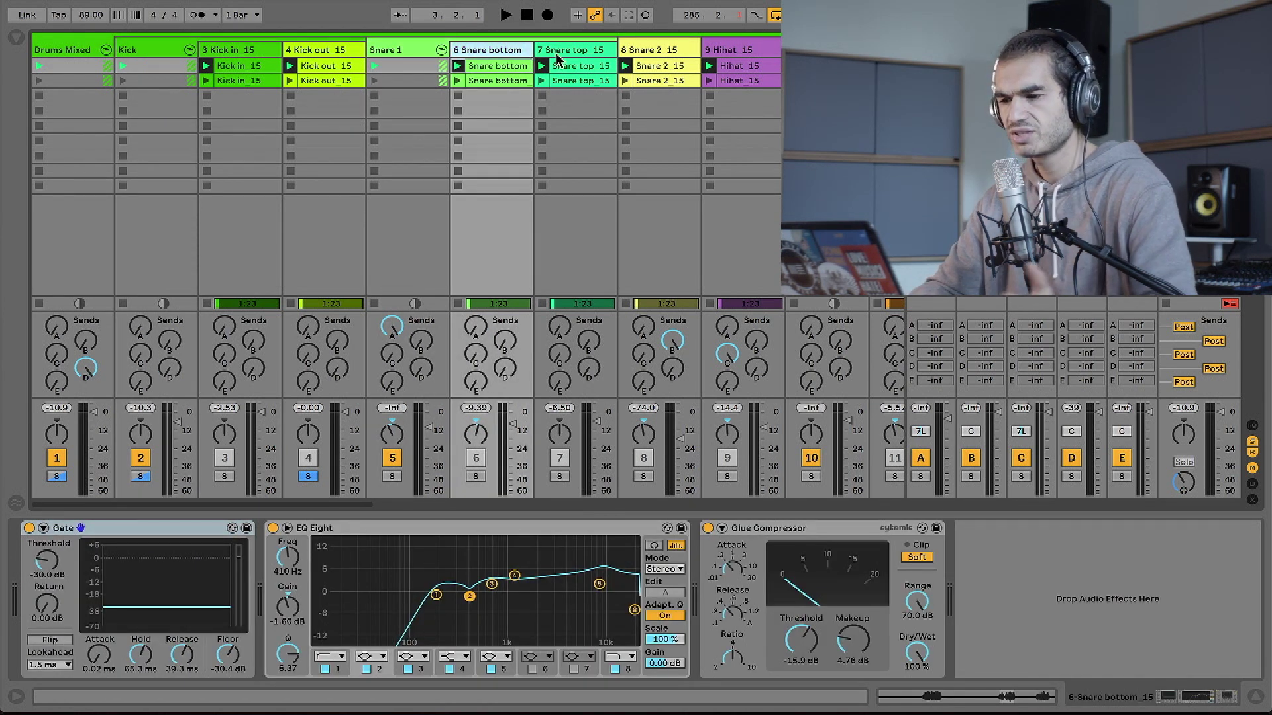
click(592, 57)
click(661, 54)
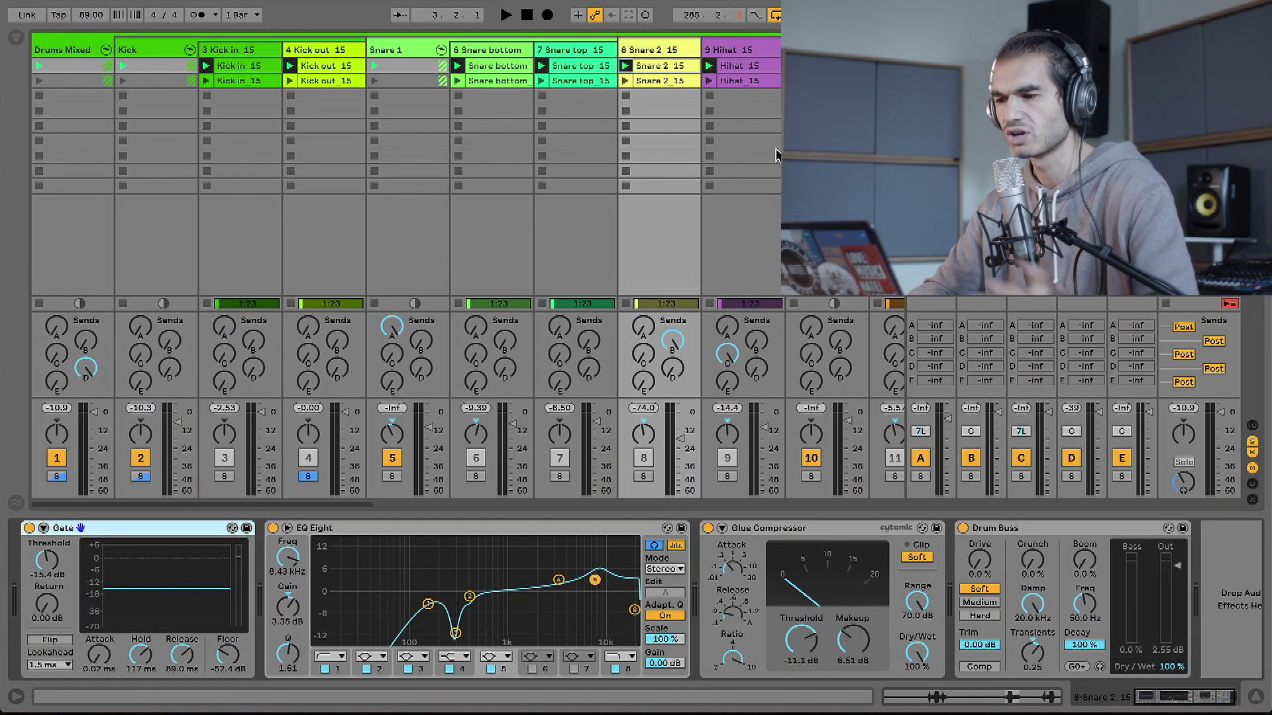
scroll(540, 132, right, 3)
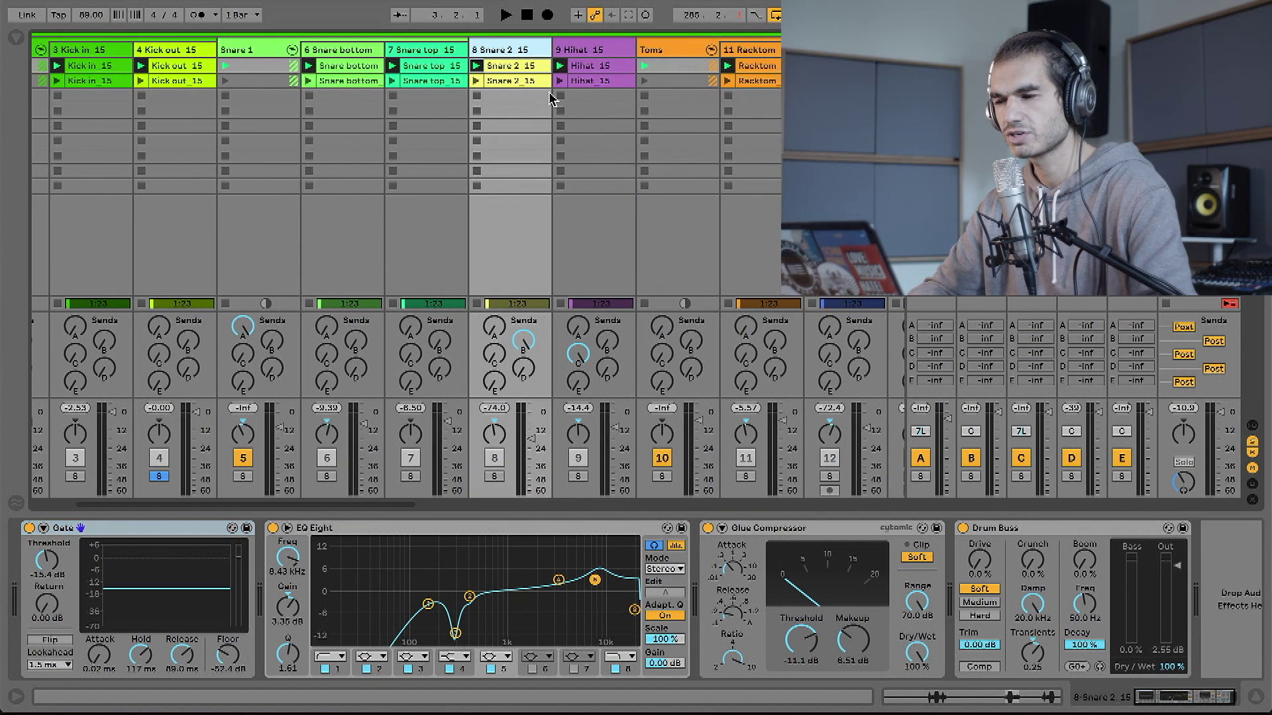
click(588, 53)
click(654, 51)
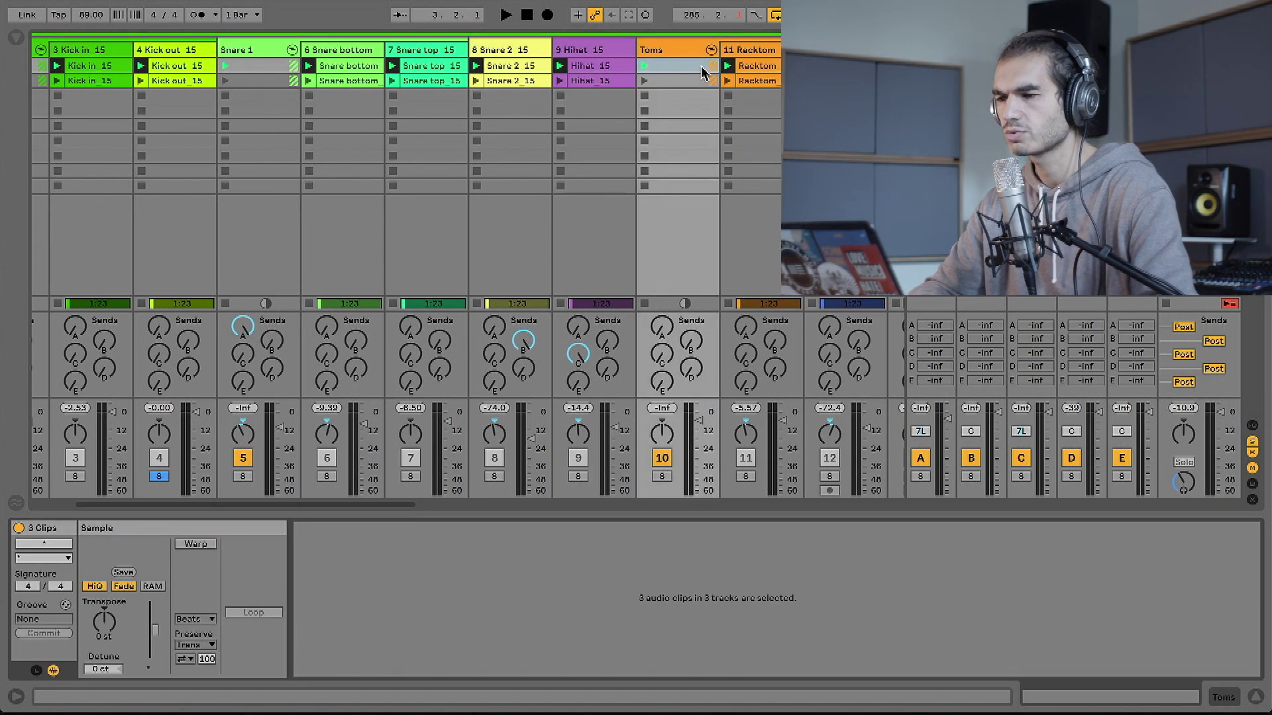
click(757, 52)
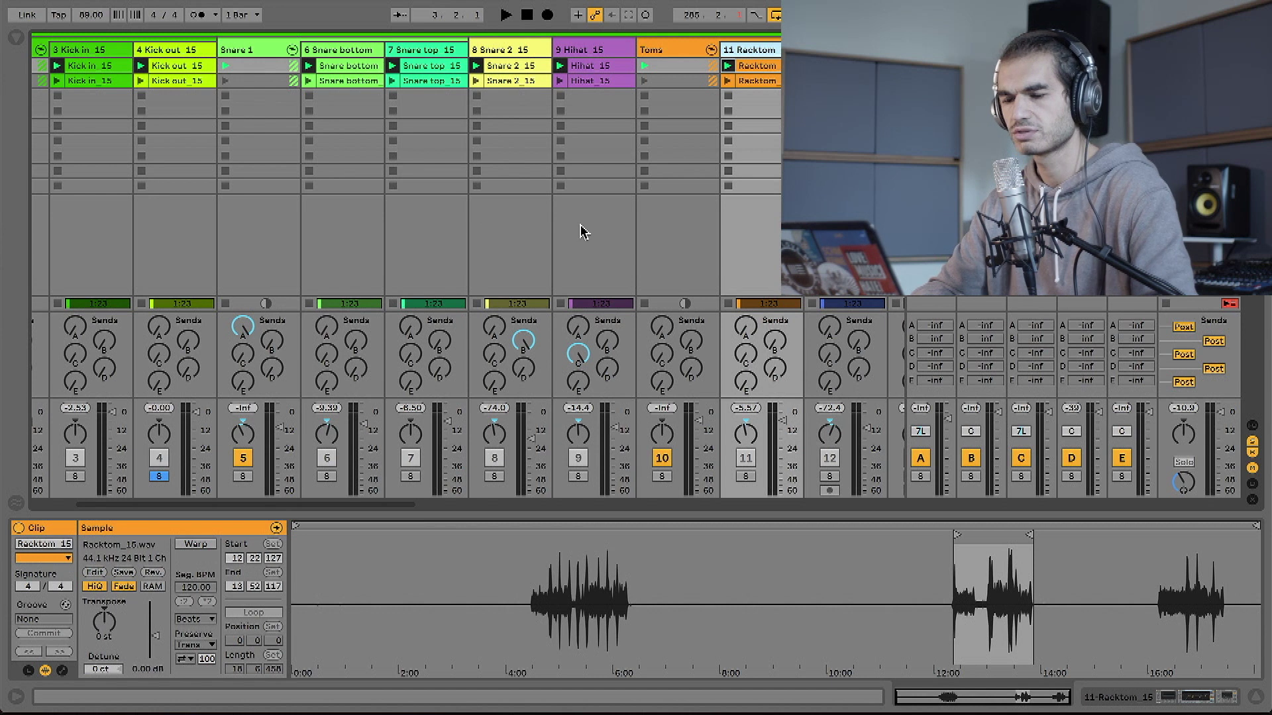
double_click(752, 53)
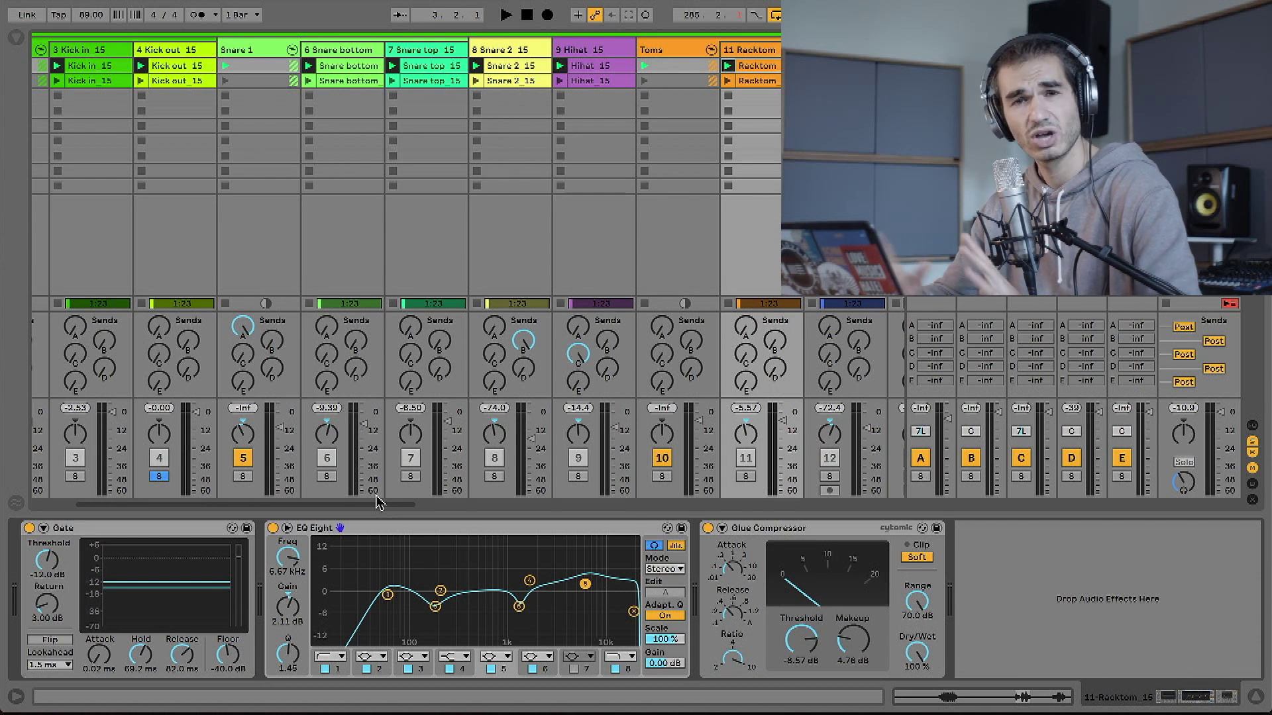
Step: Solo Floortom 1 and compare its sound during playback with EQ Eight bypassed and enabled
click(832, 49)
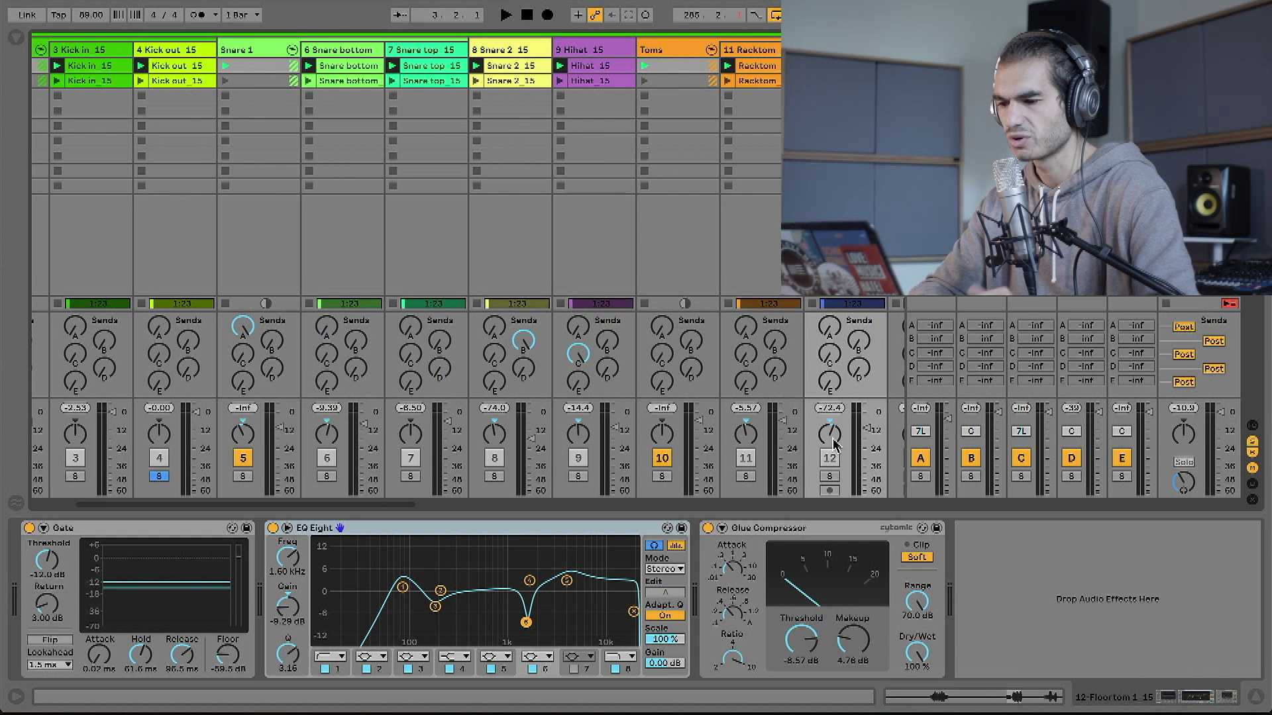
click(831, 476)
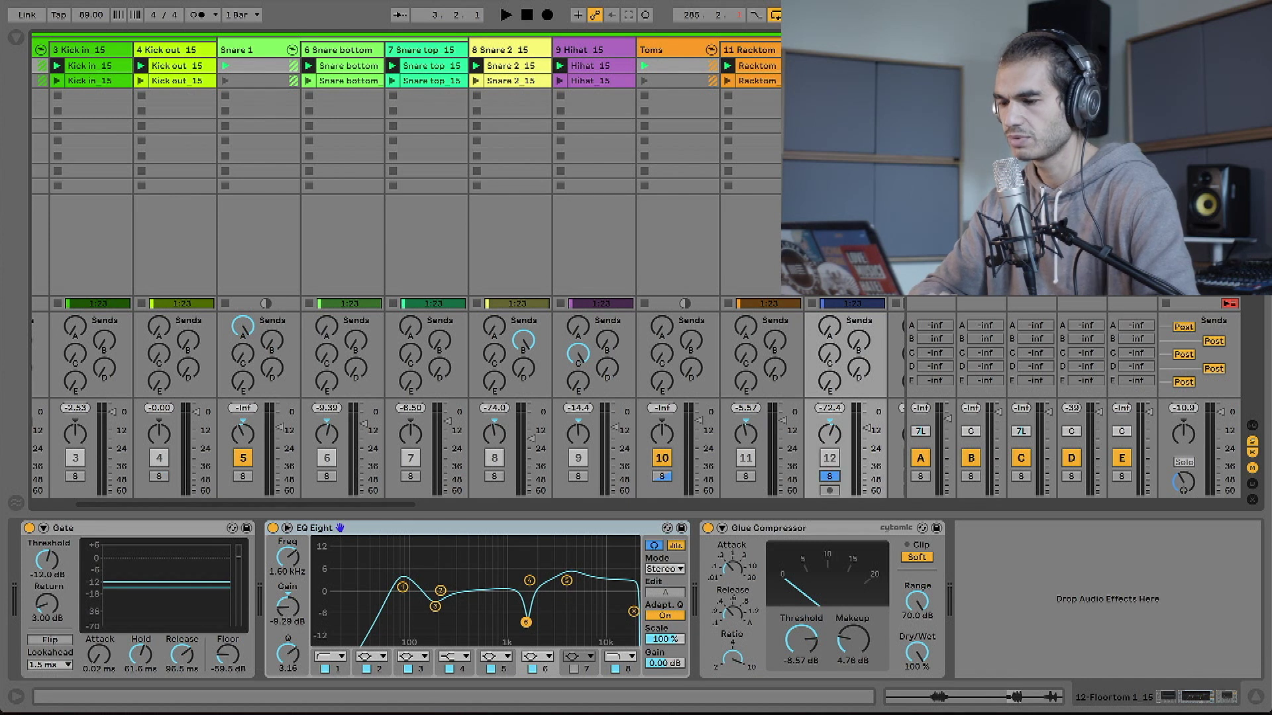
click(273, 528)
key(space)
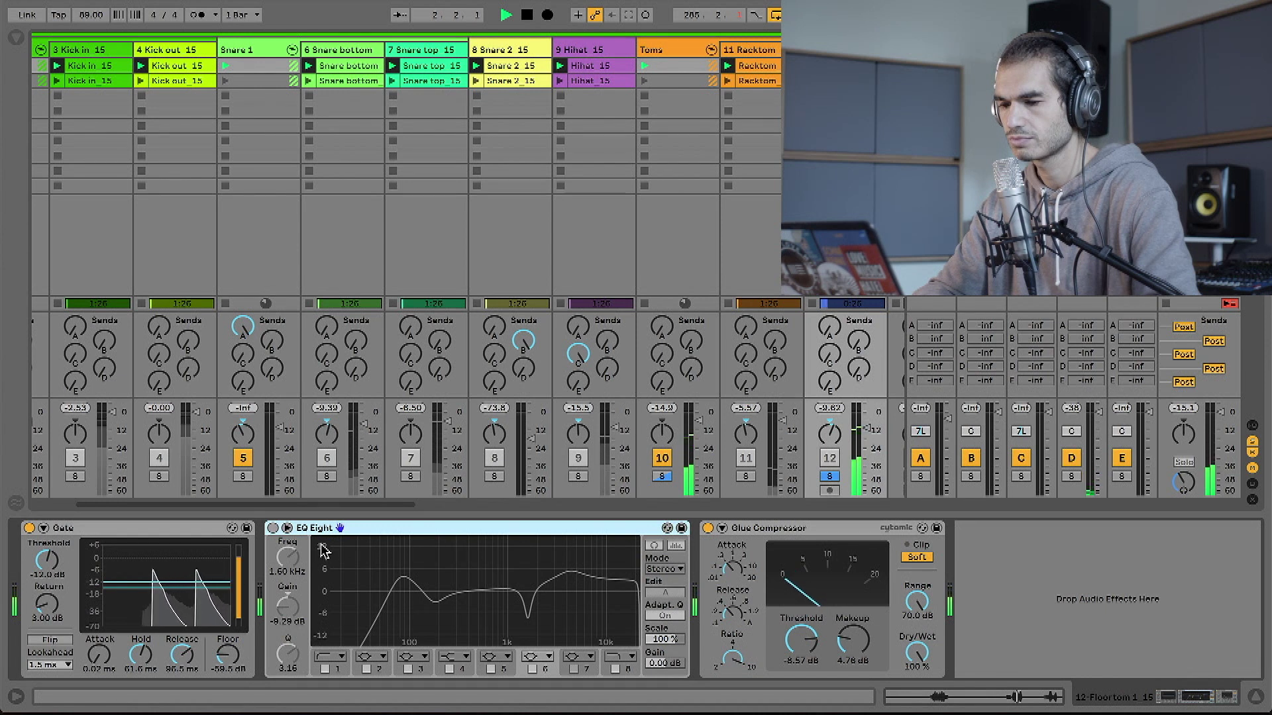
click(273, 528)
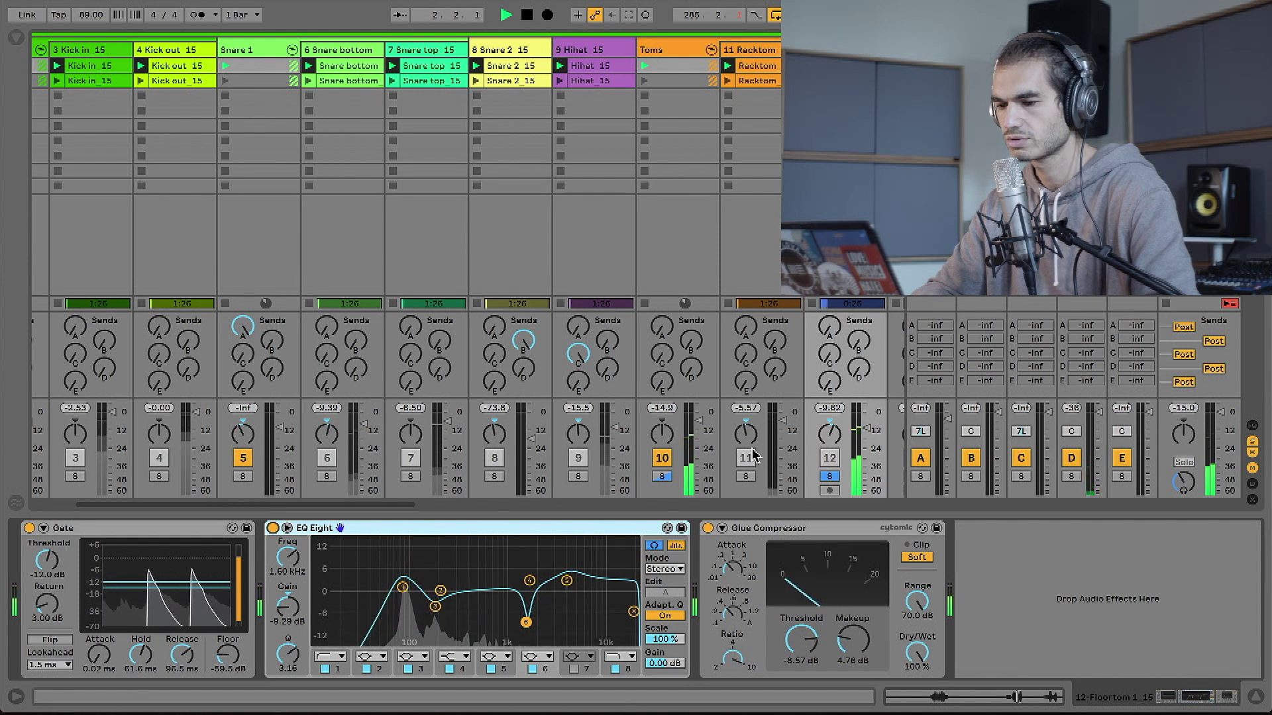
key(space)
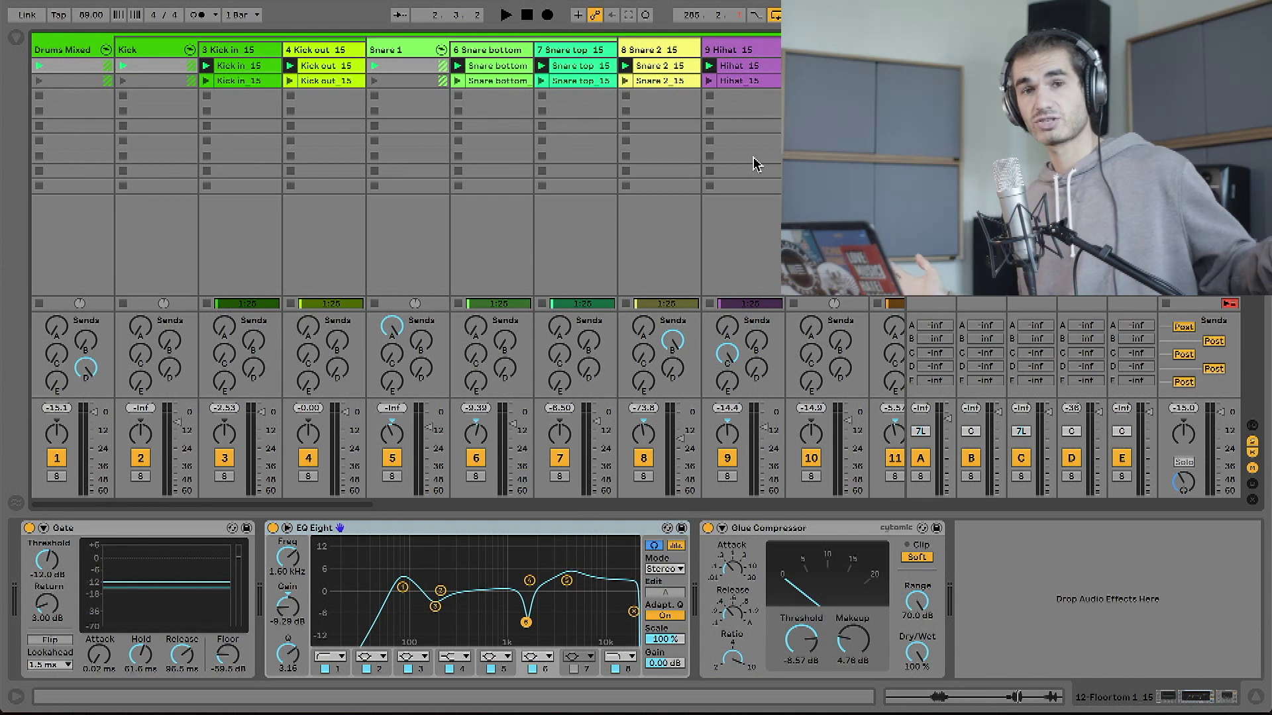
Step: Solo the OH group, play the overheads with centred panning, and pan OH L to the left and OH R to the right
scroll(454, 305, right, 4)
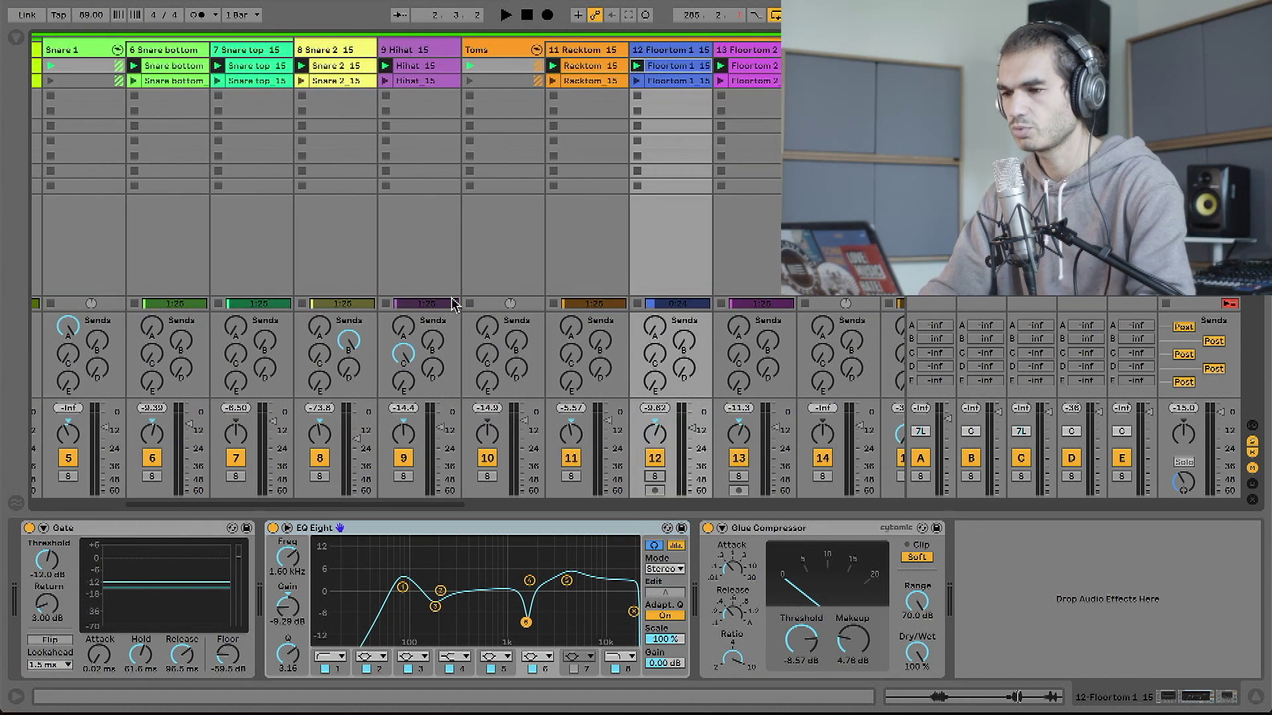
scroll(728, 141, right, 3)
click(576, 55)
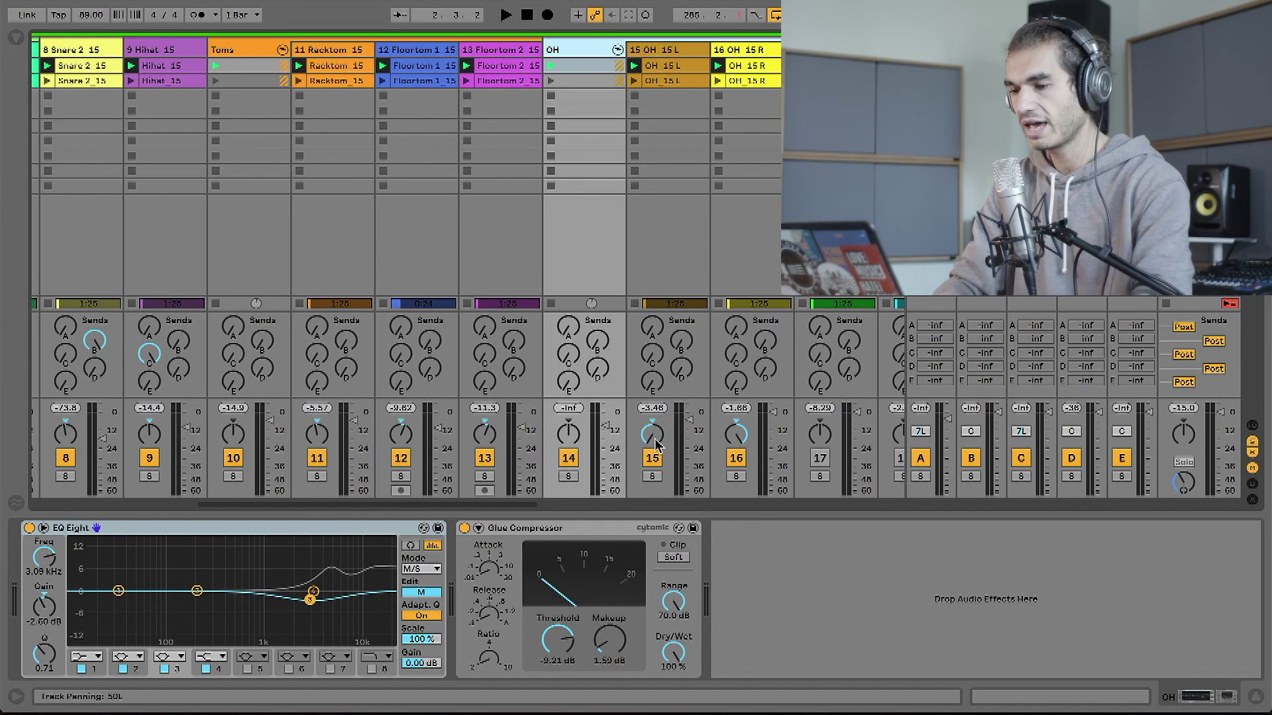
scroll(764, 332, right, 5)
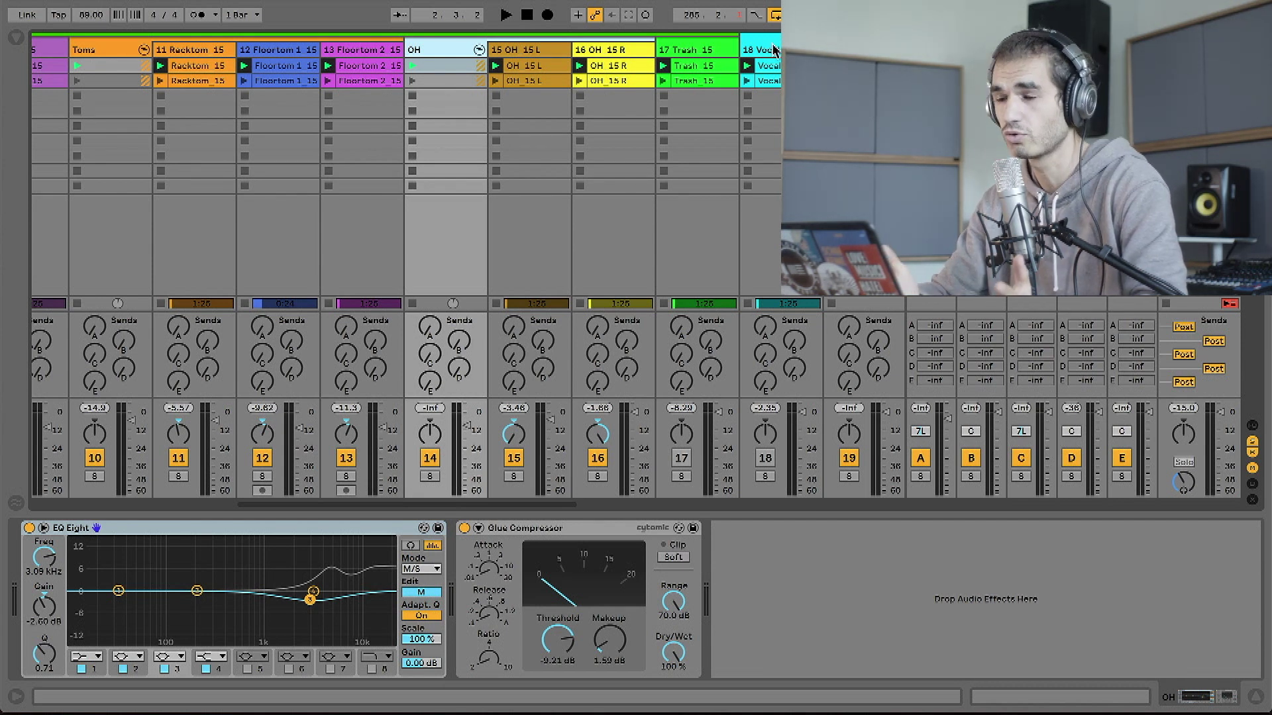
key(s)
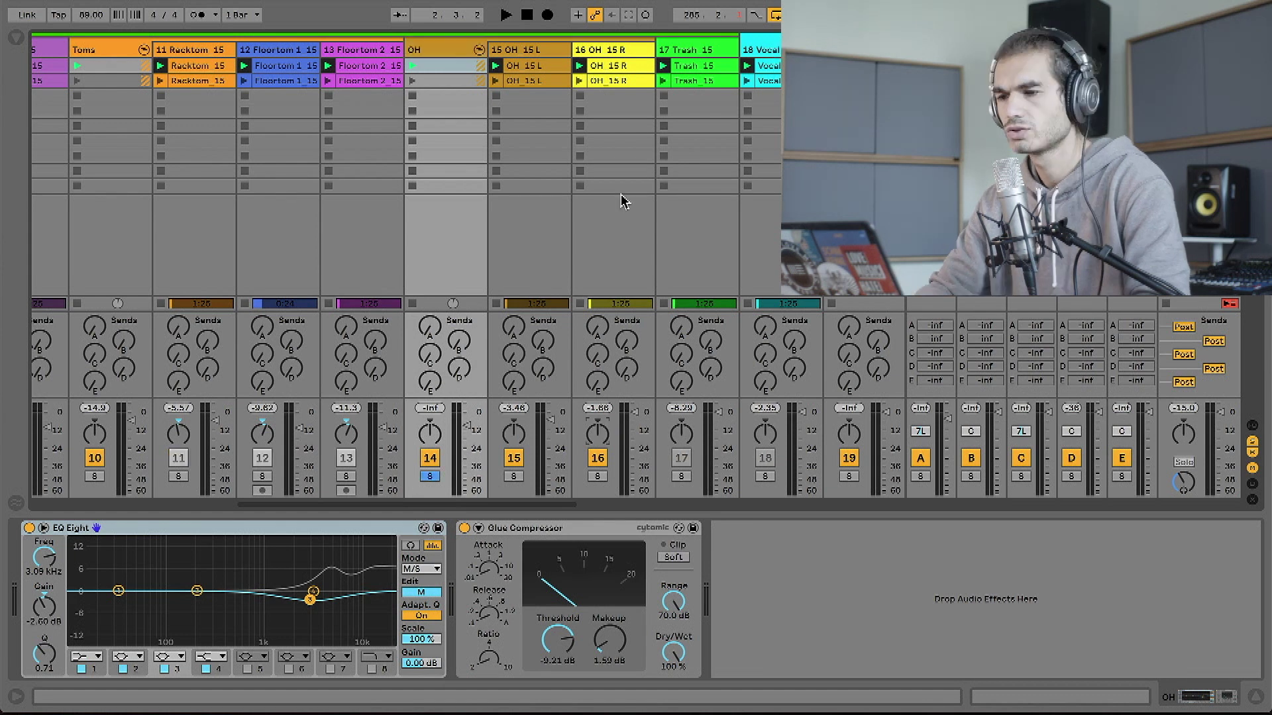
key(space)
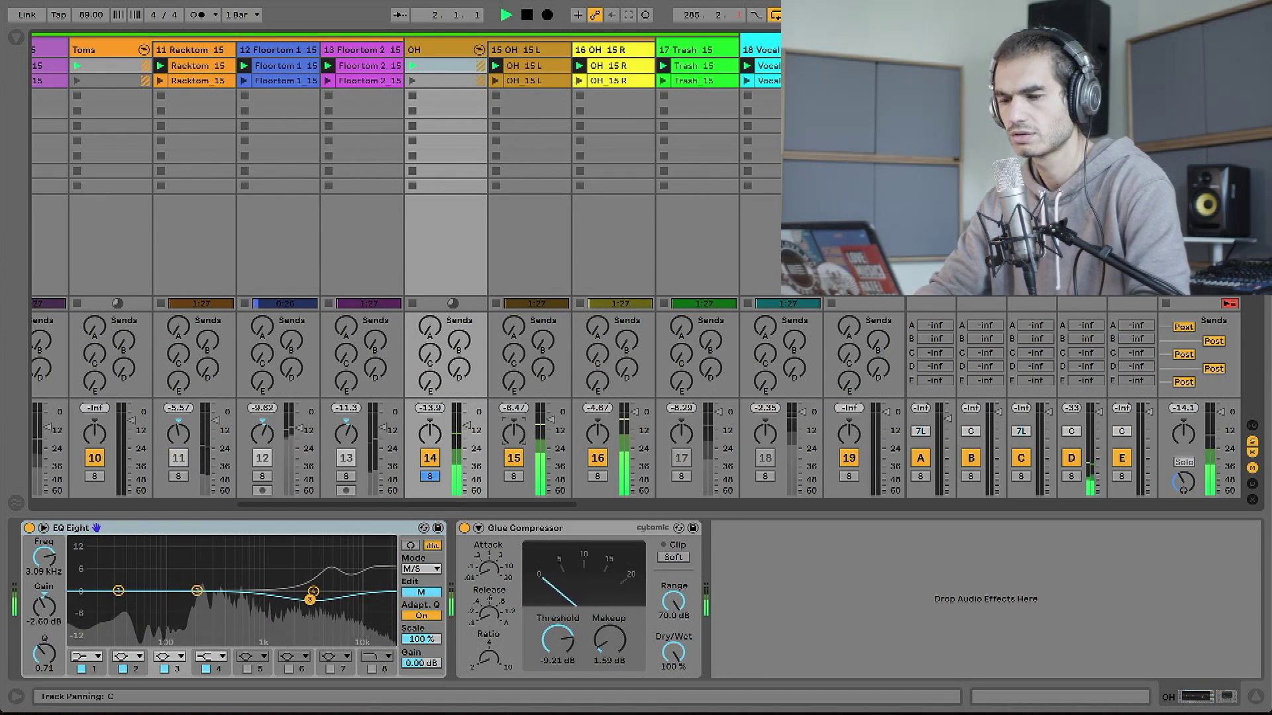
drag(597, 434, 597, 417)
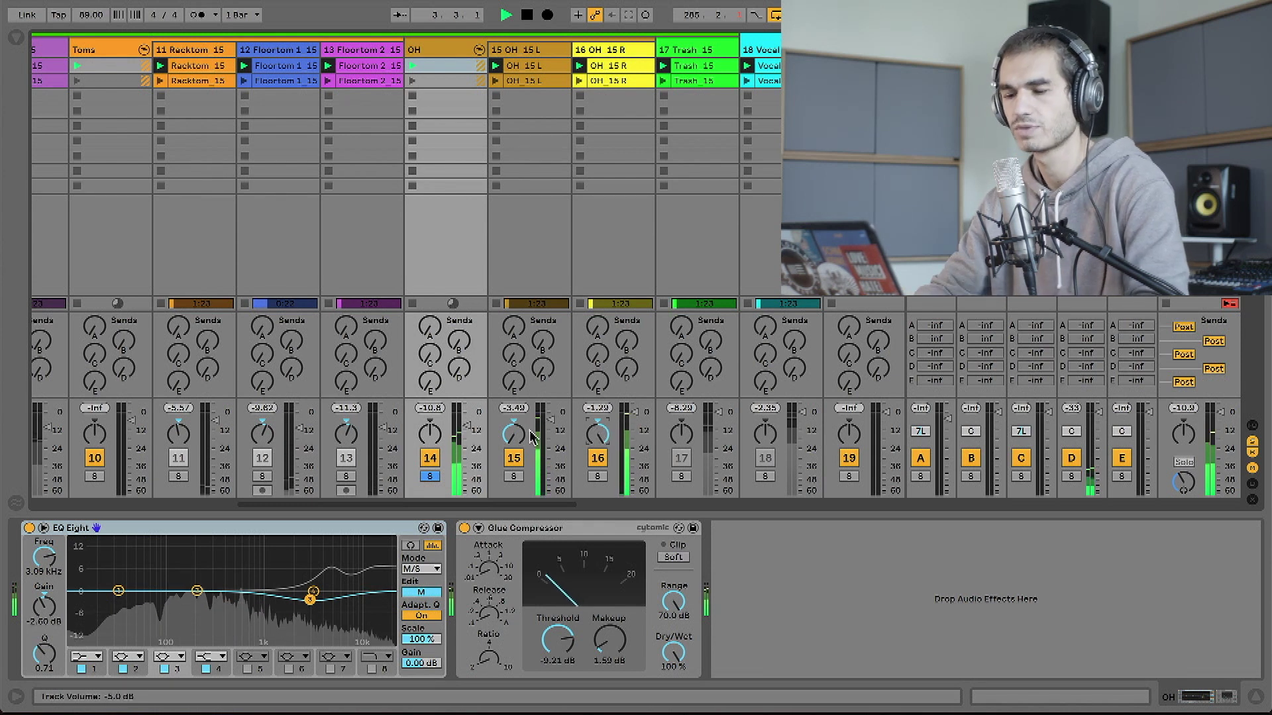
Step: End the OH group's solo, solo the Snare 1 group and play it
click(430, 478)
scroll(430, 481, left, 3)
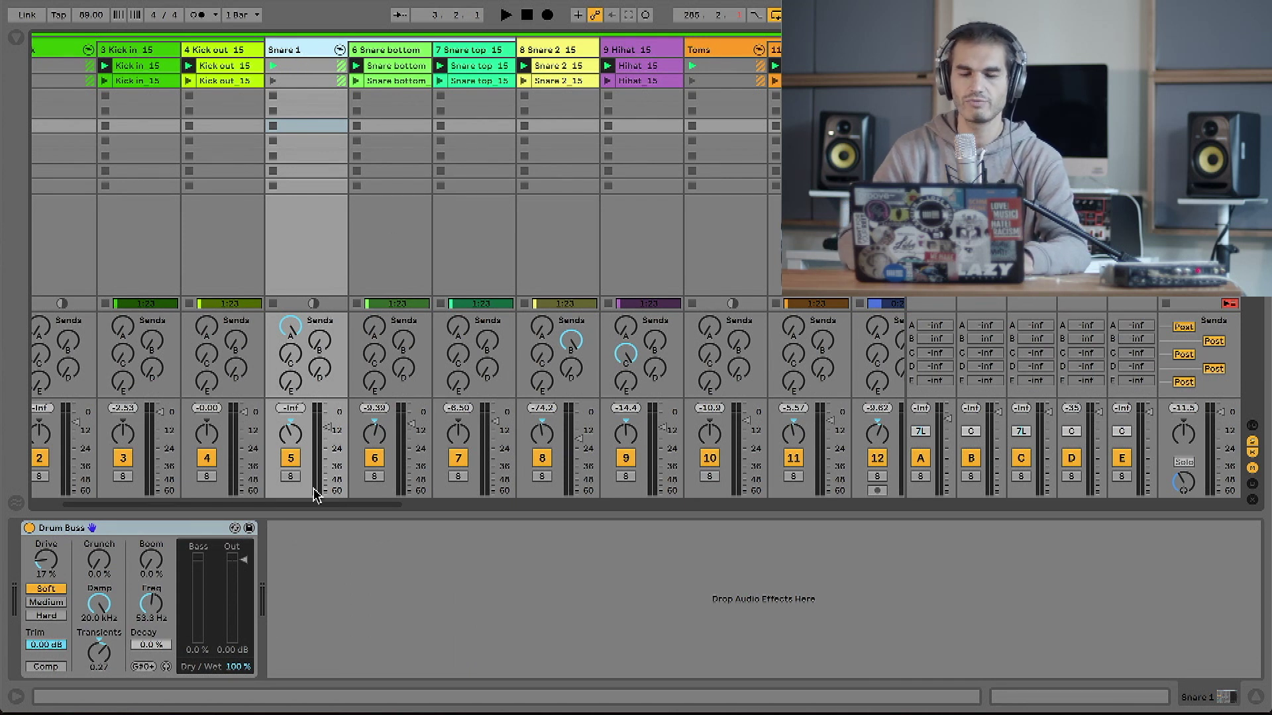
click(290, 476)
key(space)
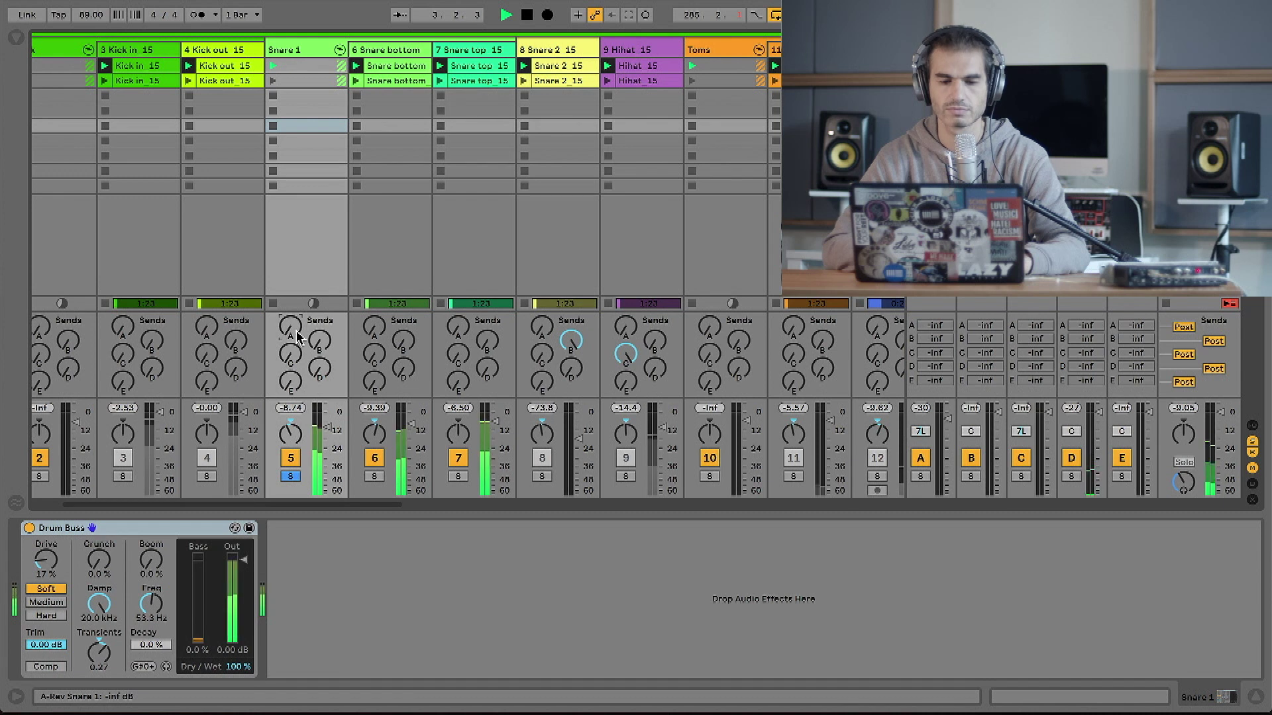
Step: Raise Snare 1's reverb send A to 0.0 dB, return it to -inf dB, and play the group dry
key(space)
drag(297, 336, 297, 298)
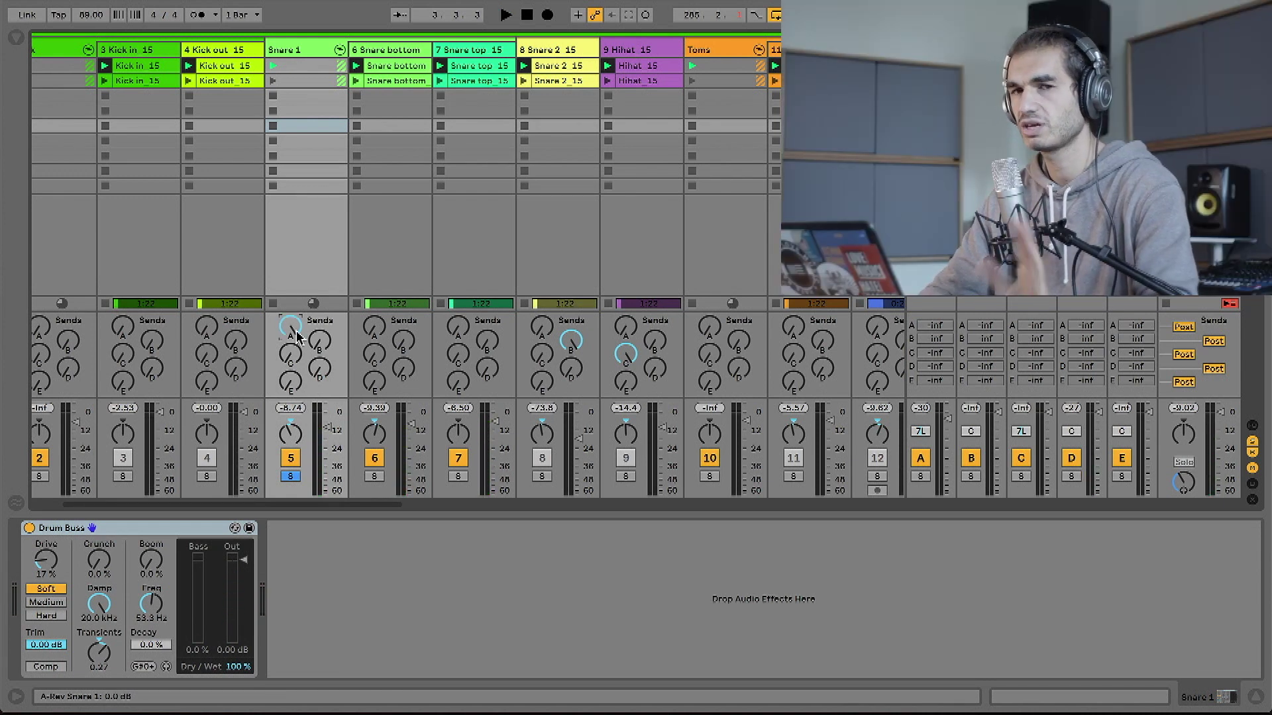
drag(297, 336, 296, 377)
key(space)
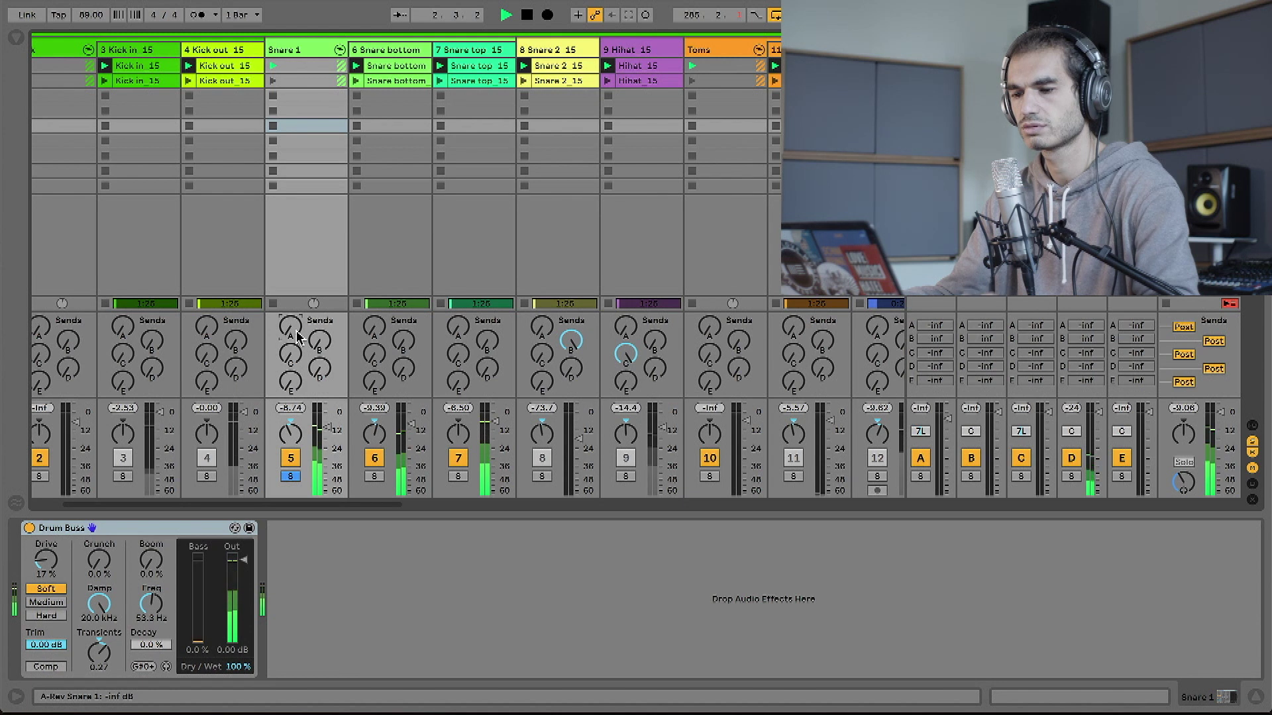
Step: Inspect Snare bottom's effects, and during playback set Snare top's Gate Floor to -inf dB and Release to 36.7 ms
key(space)
click(392, 49)
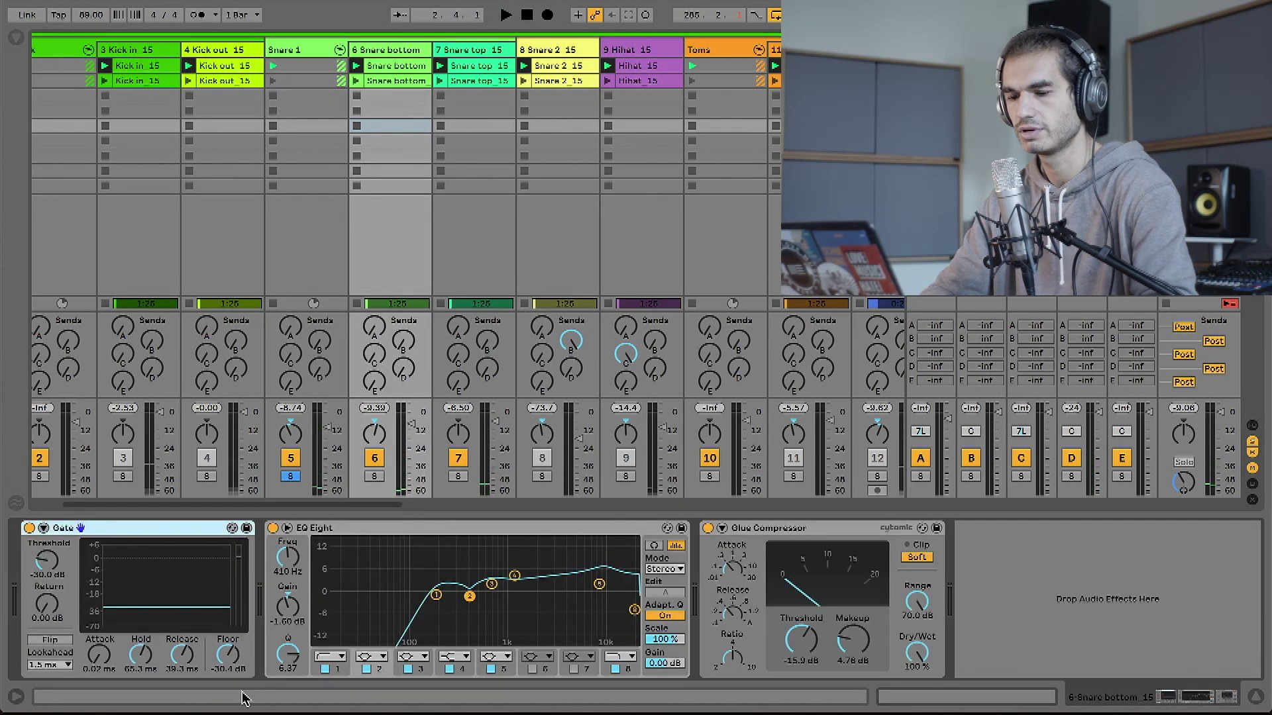
click(469, 54)
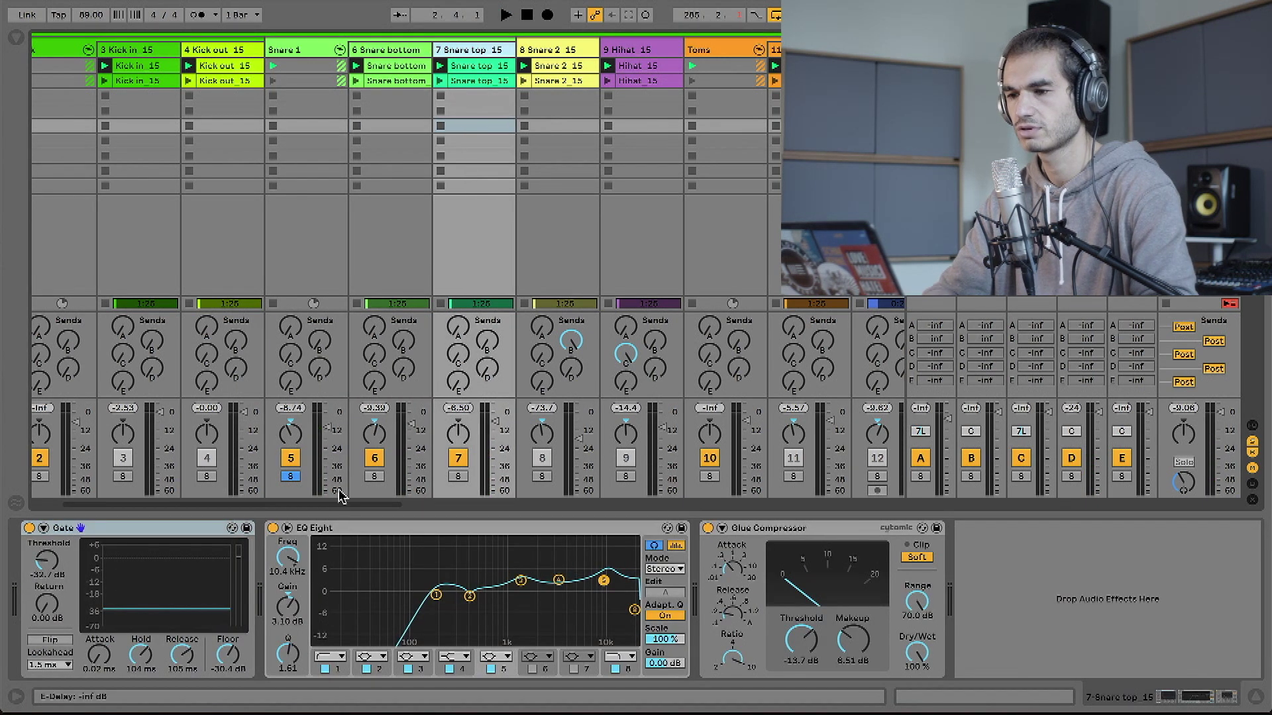
key(space)
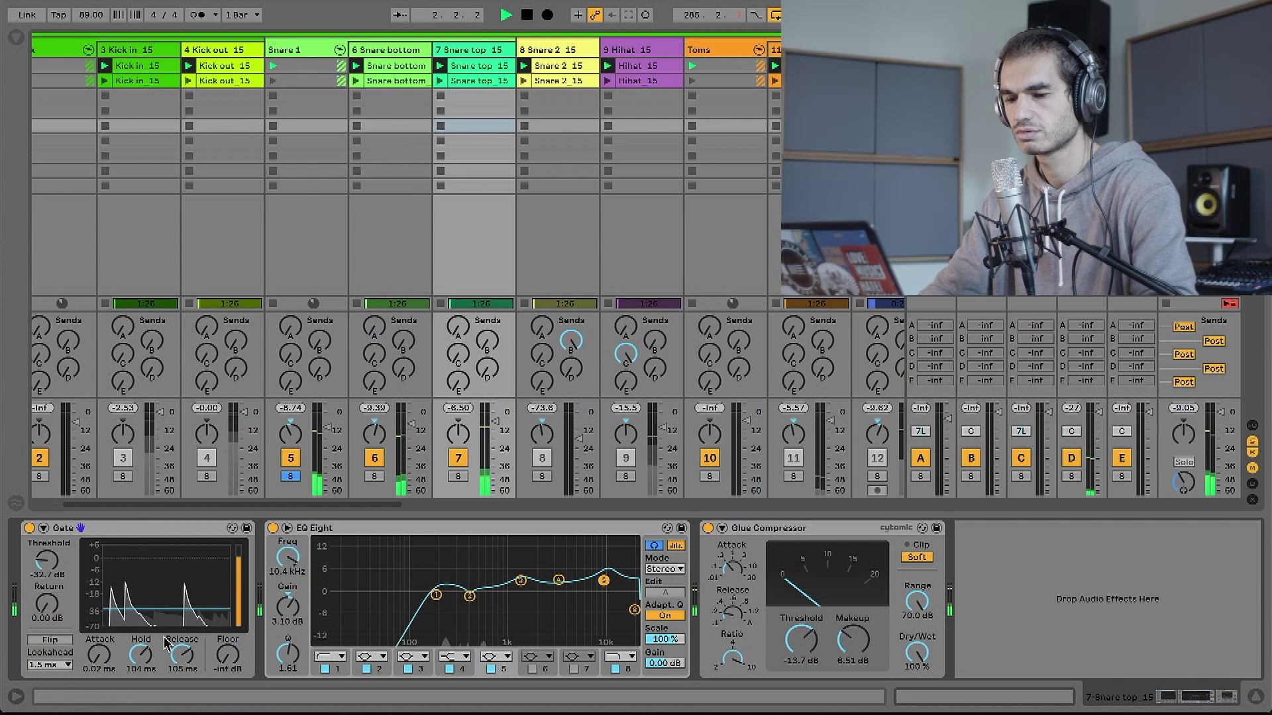
mouse_move(205, 638)
mouse_down()
mouse_move(205, 649)
mouse_move(206, 637)
mouse_up()
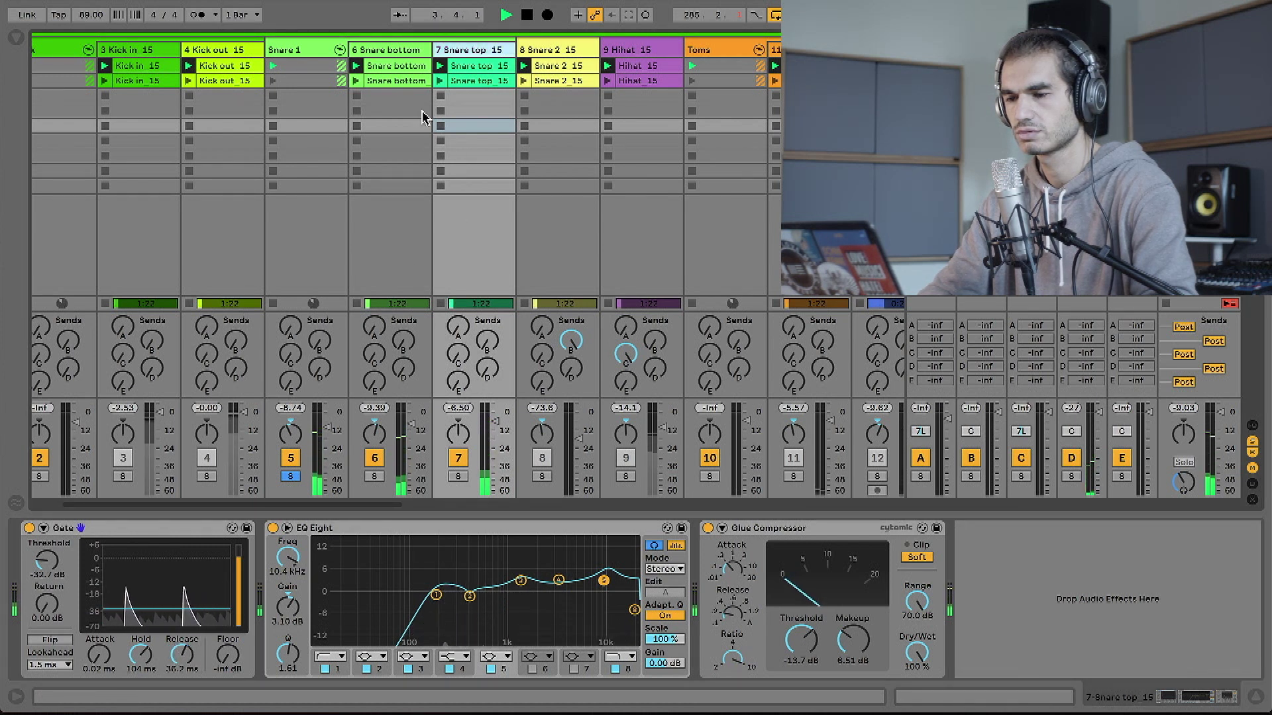
Step: Play the Snare 1 group without reverb through its Drum Buss, and set its send A to 0.0 dB
click(324, 124)
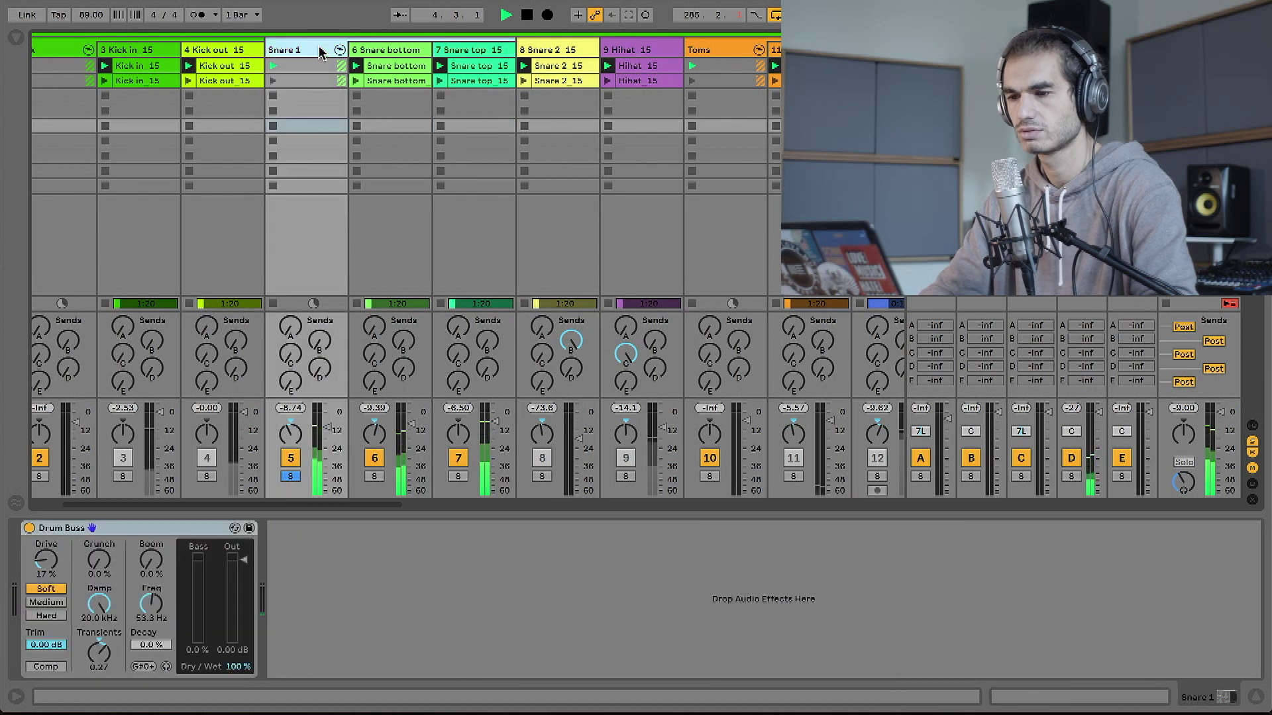
key(space)
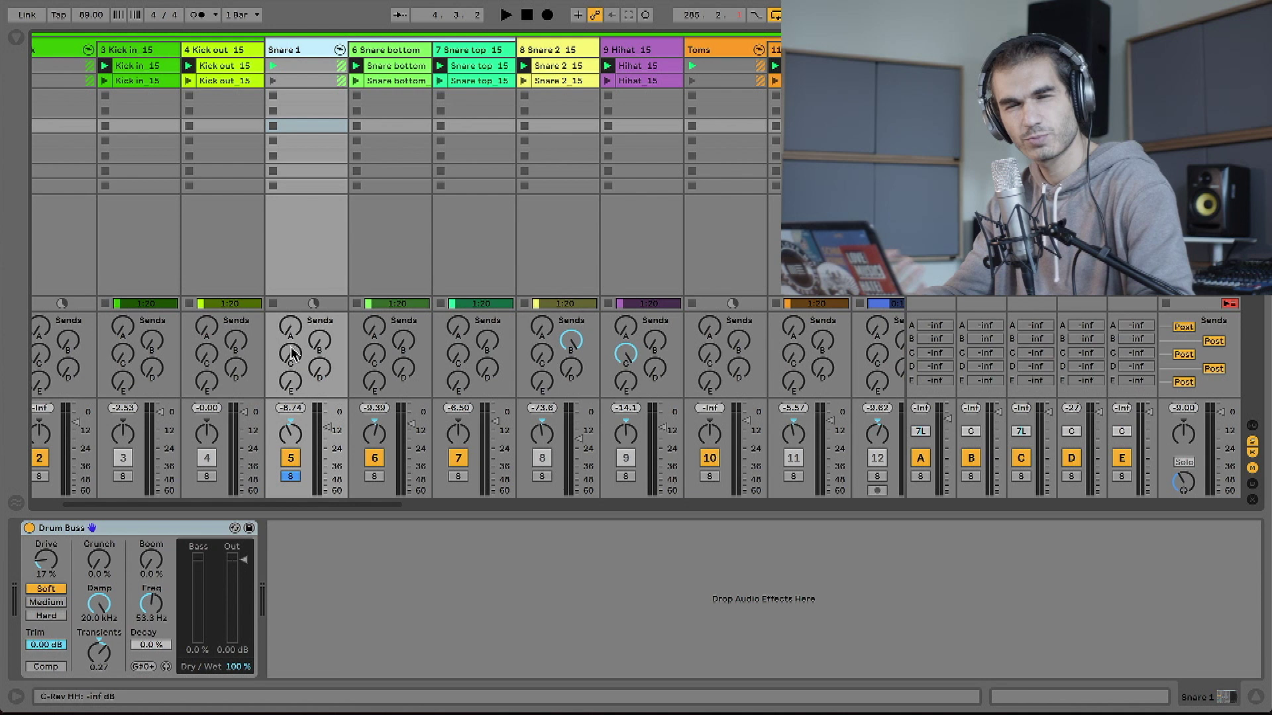
key(space)
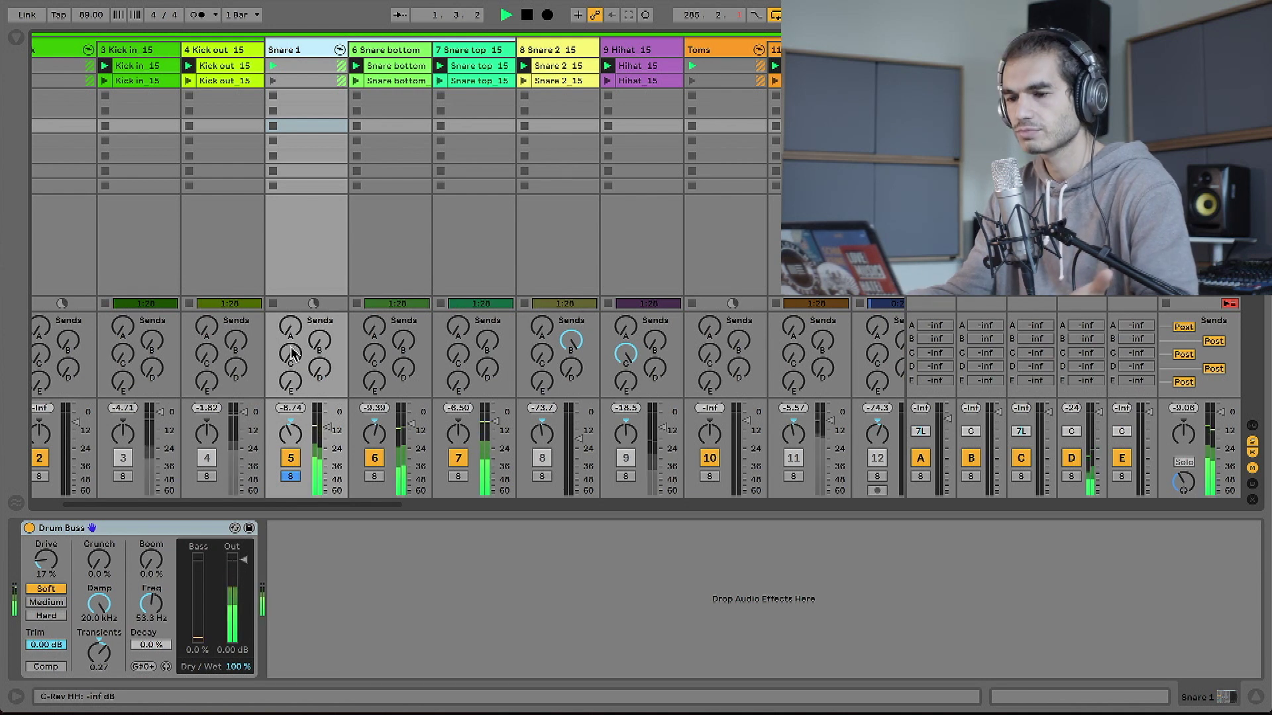
scroll(464, 278, left, 3)
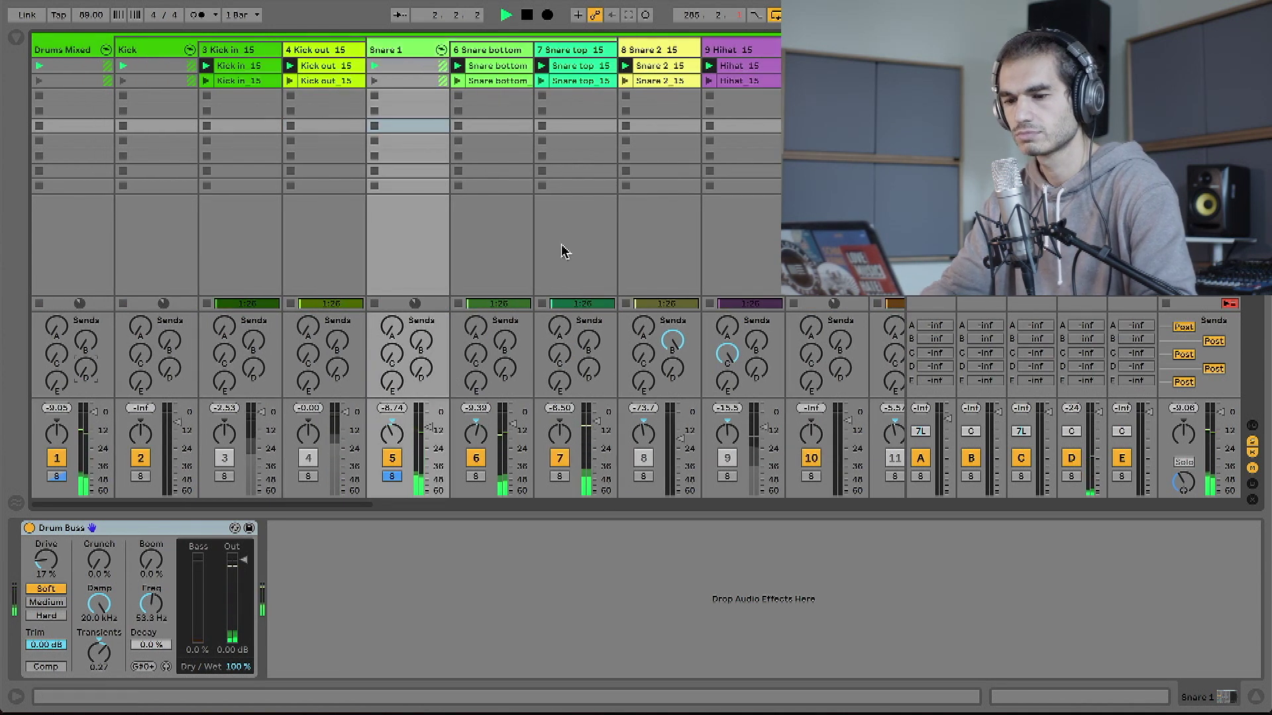
scroll(562, 245, right, 3)
scroll(562, 245, left, 2)
key(space)
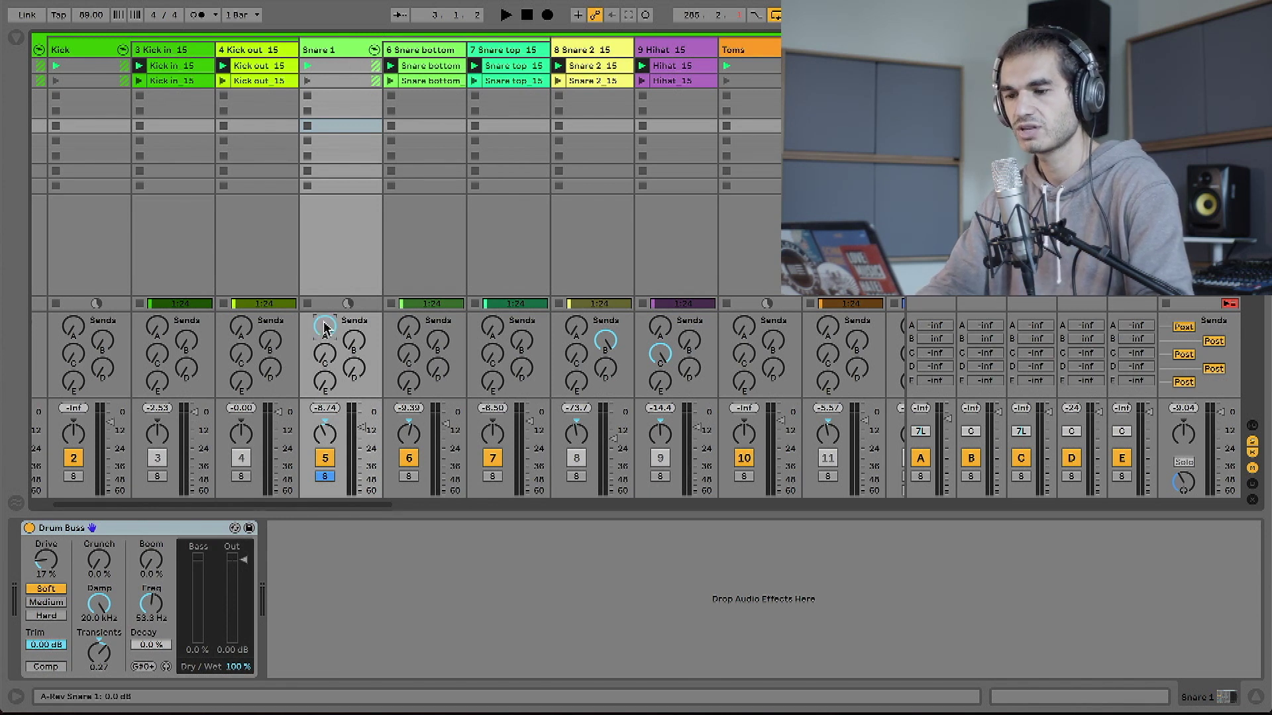
Step: Examine return A's Reverb, Glue Compressor and Gate chain, playing the snare with Gate bypassed before re-enabling Gate and its sidechain
click(931, 50)
key(space)
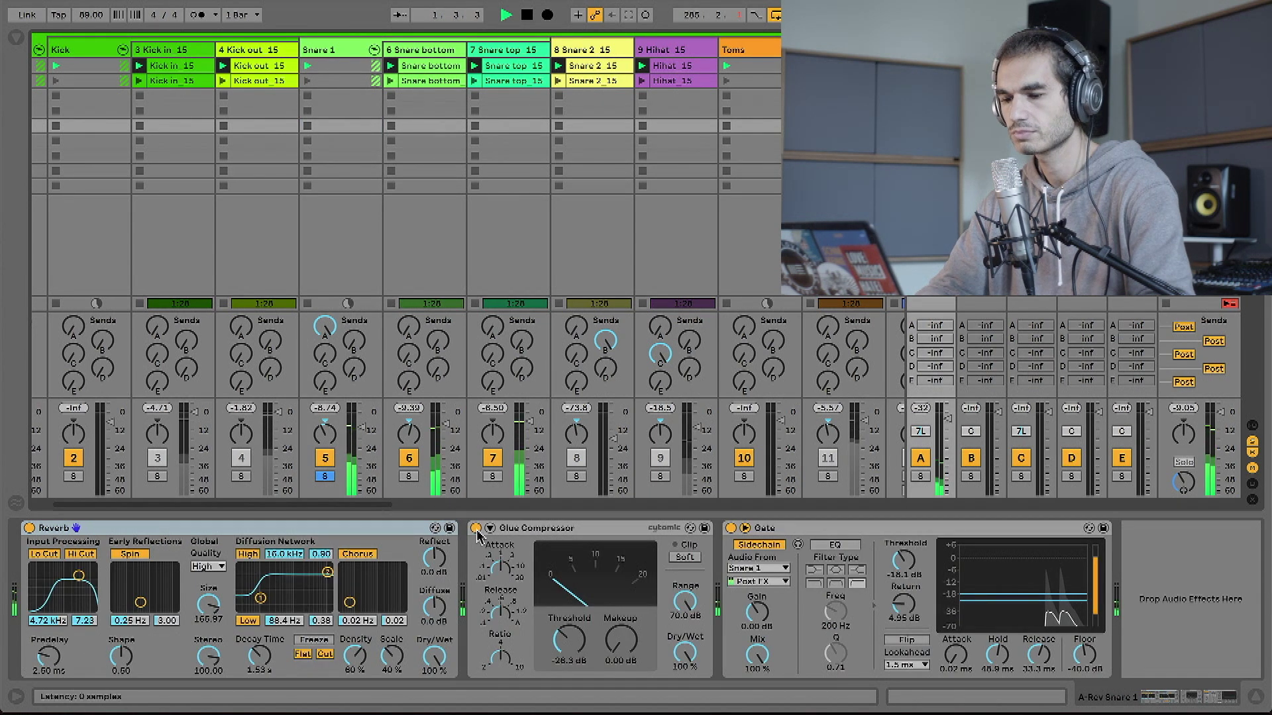
click(730, 528)
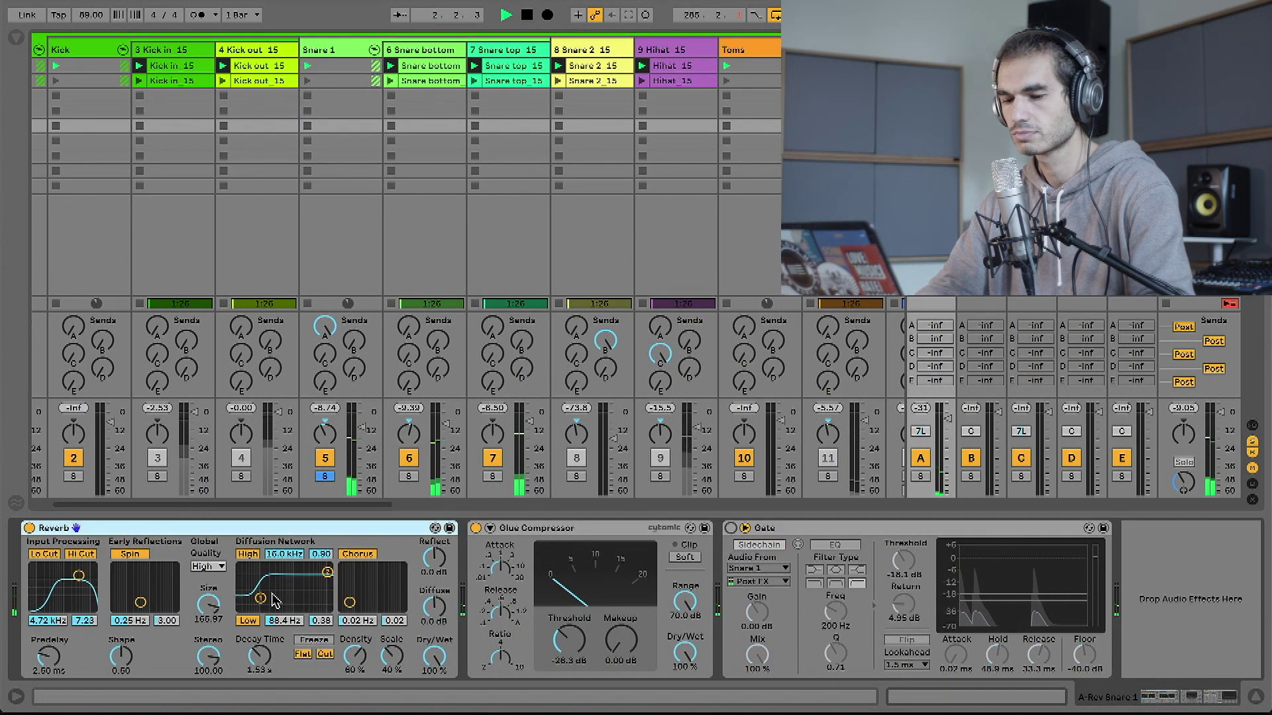
key(space)
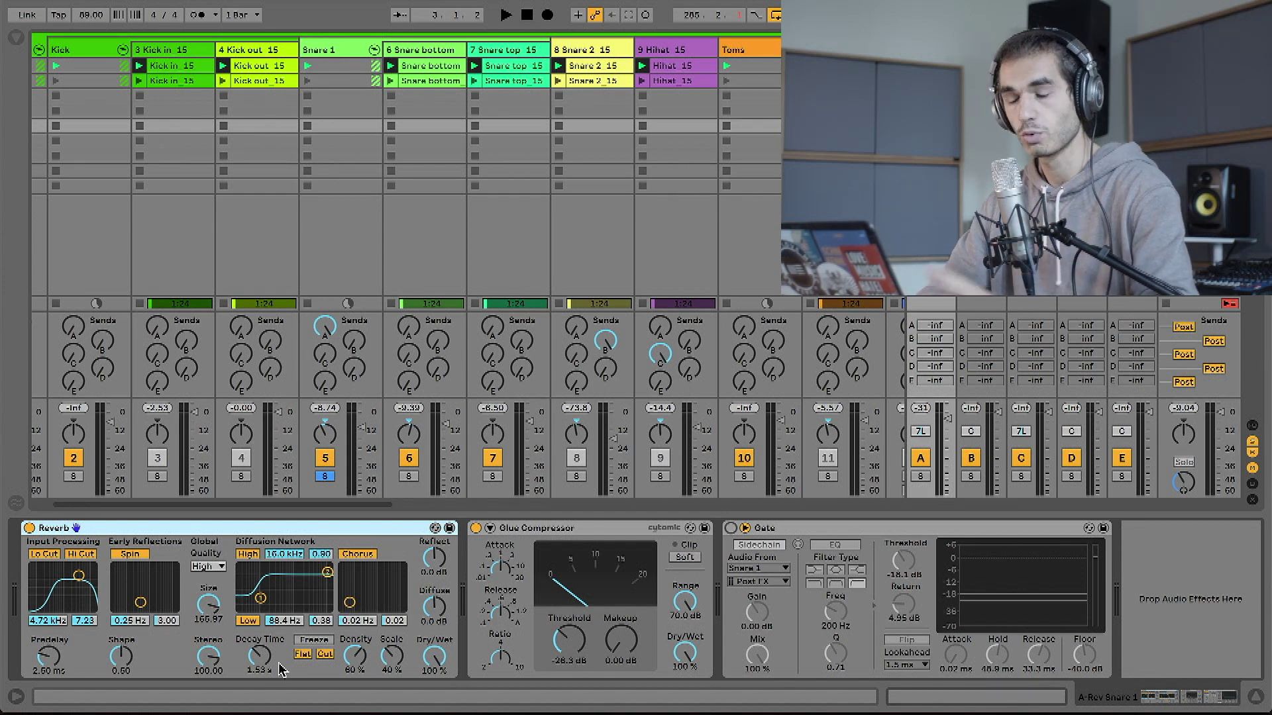
key(ctrl+z)
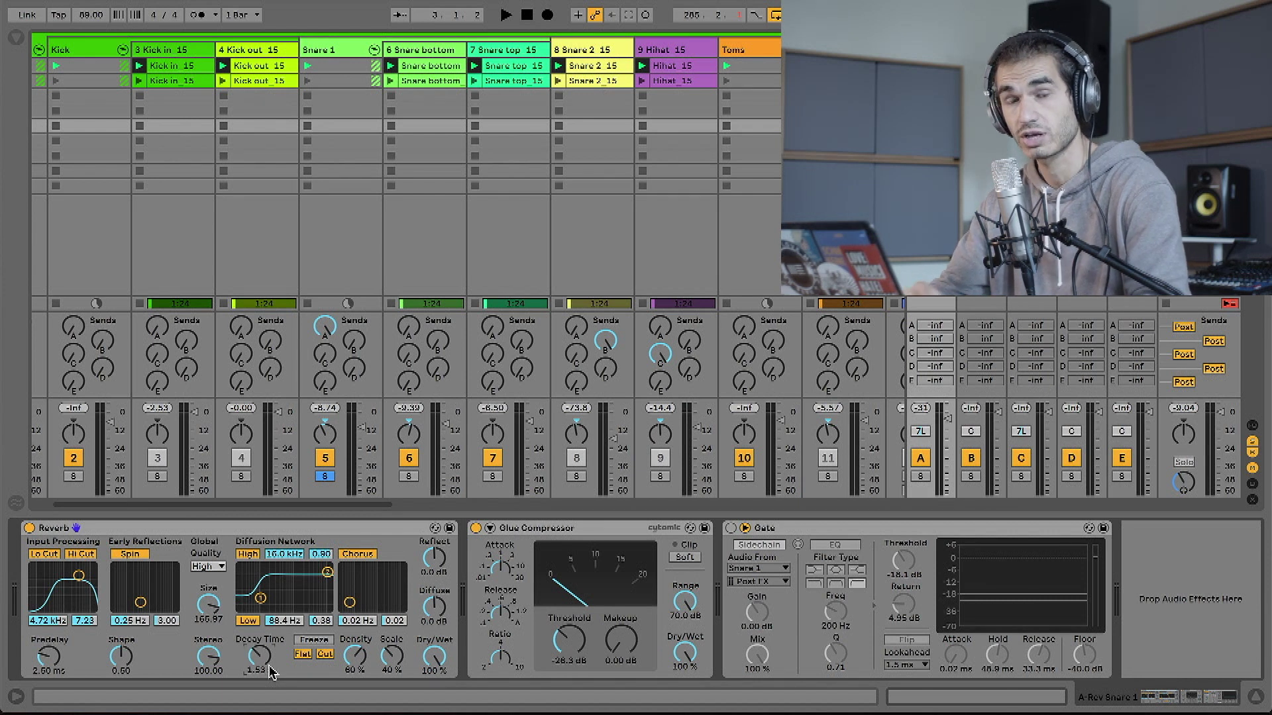
click(726, 542)
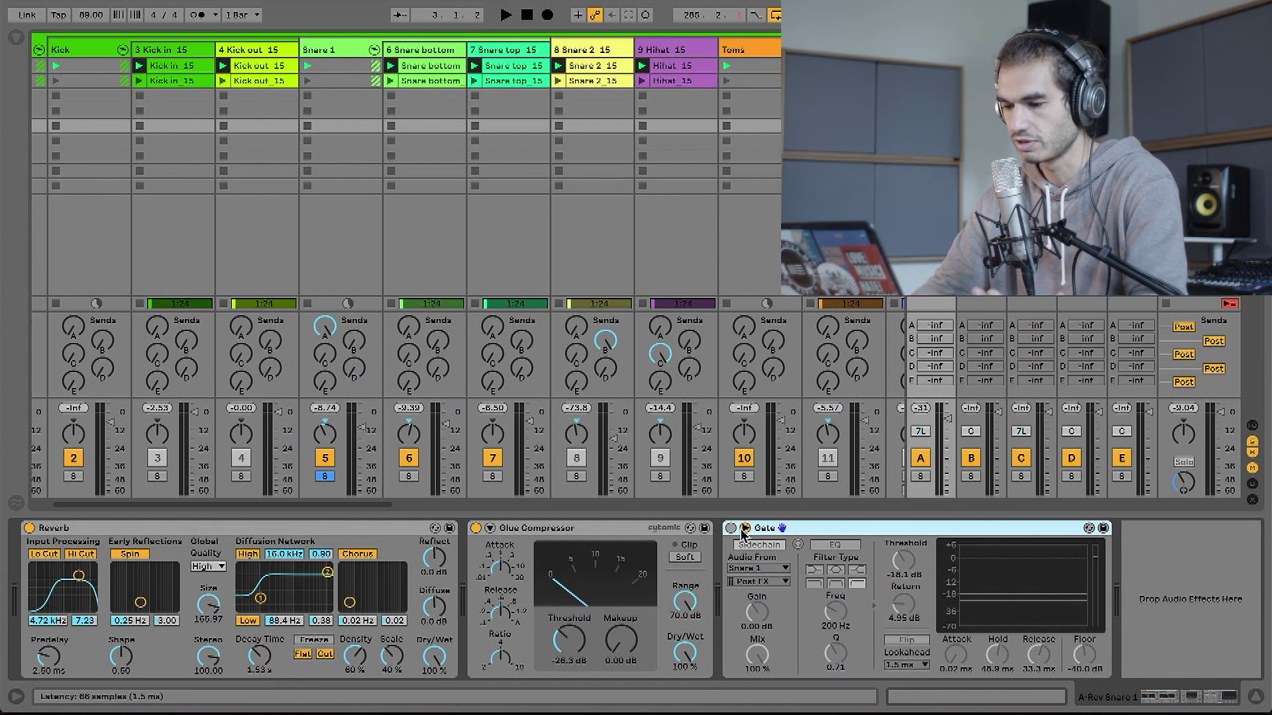
click(760, 545)
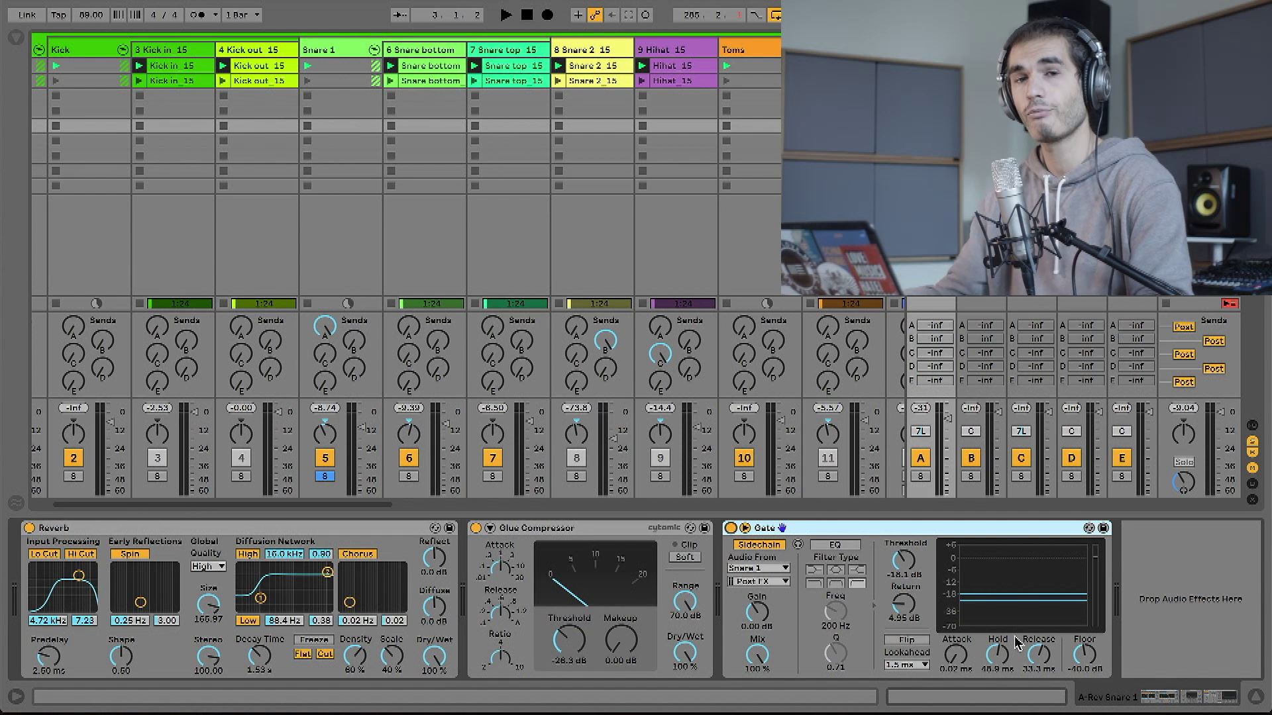
Step: Solo return A and play the gated snare reverb on its own
click(920, 477)
key(space)
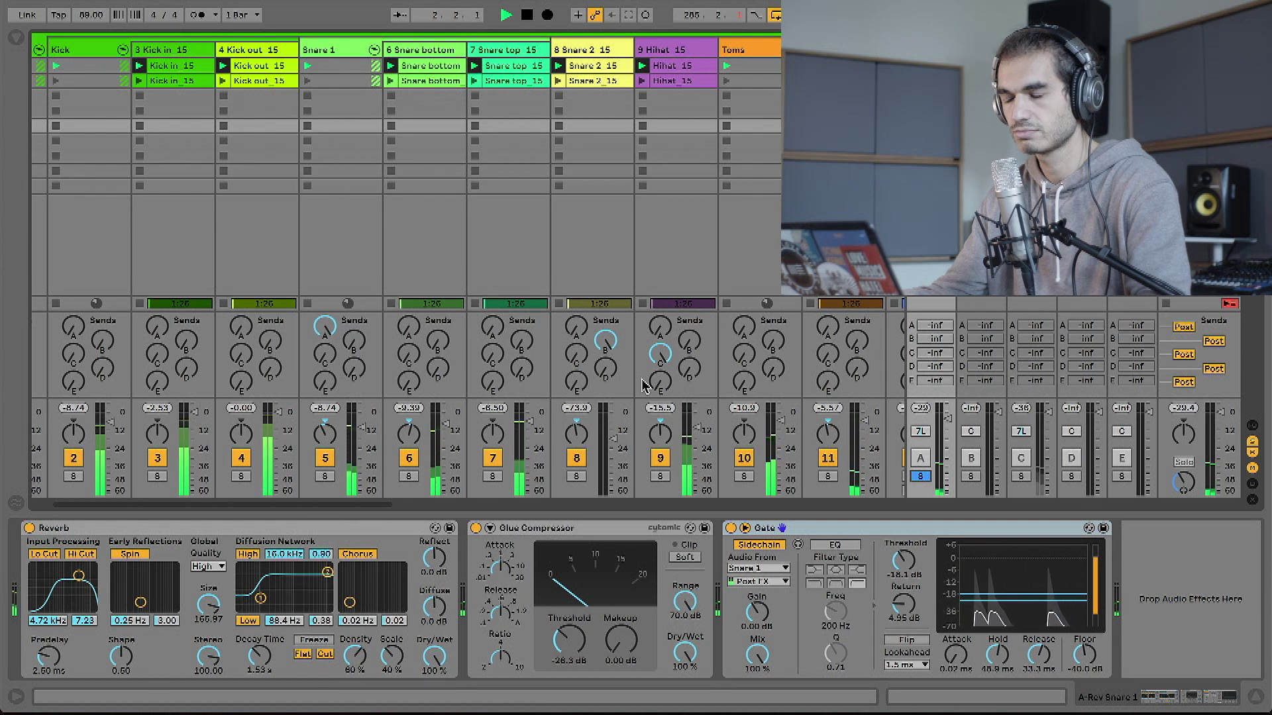
key(space)
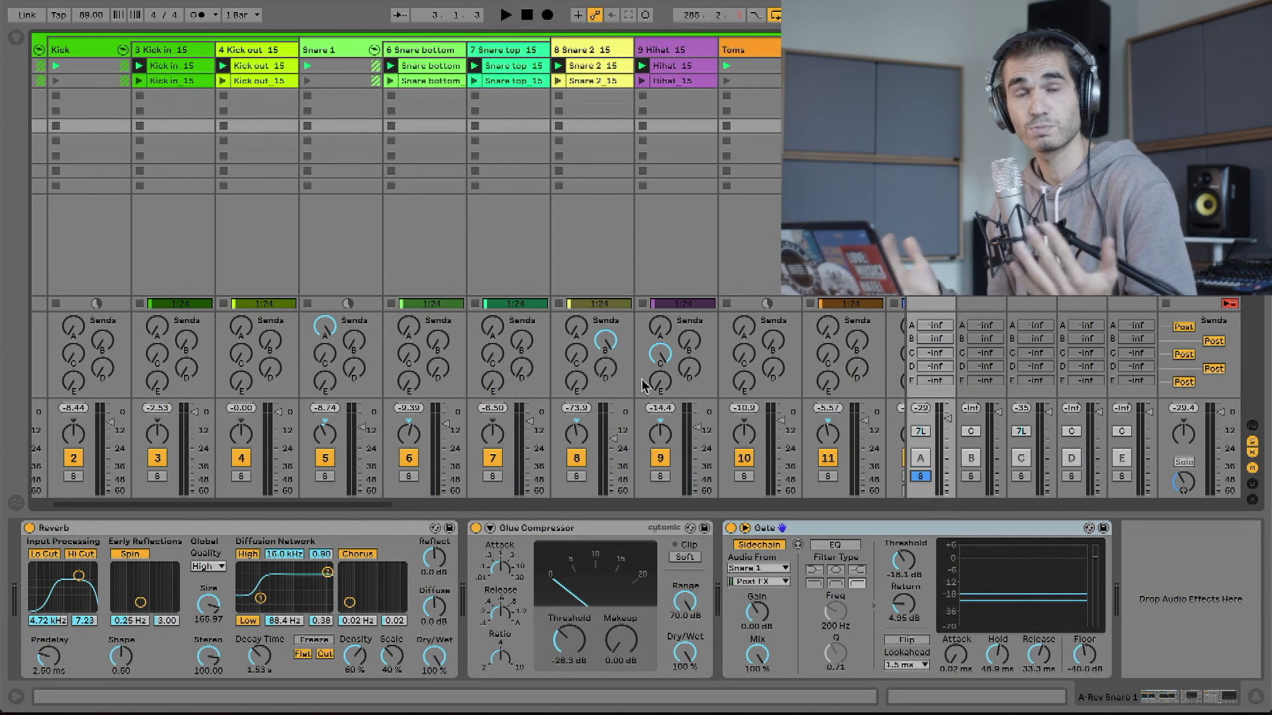
Step: Solo the Snare 1 group again and play it with send A at -inf dB and raised to 0.0 dB
click(325, 476)
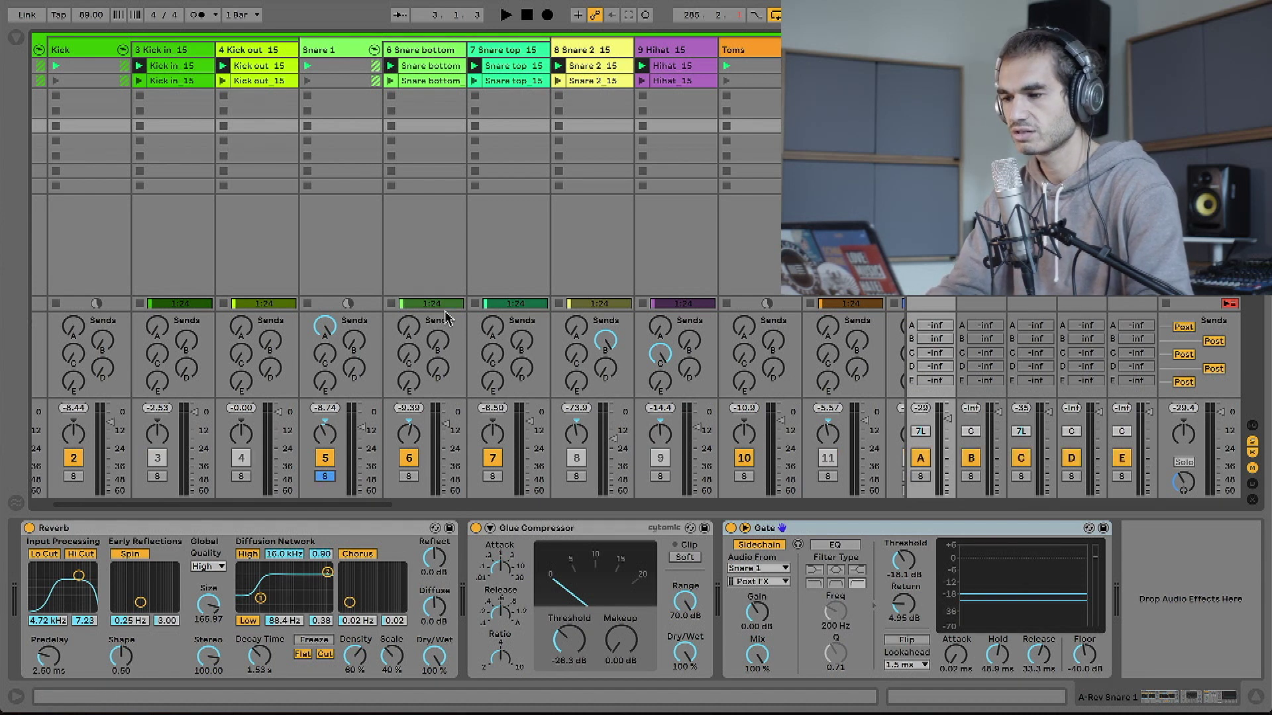
key(space)
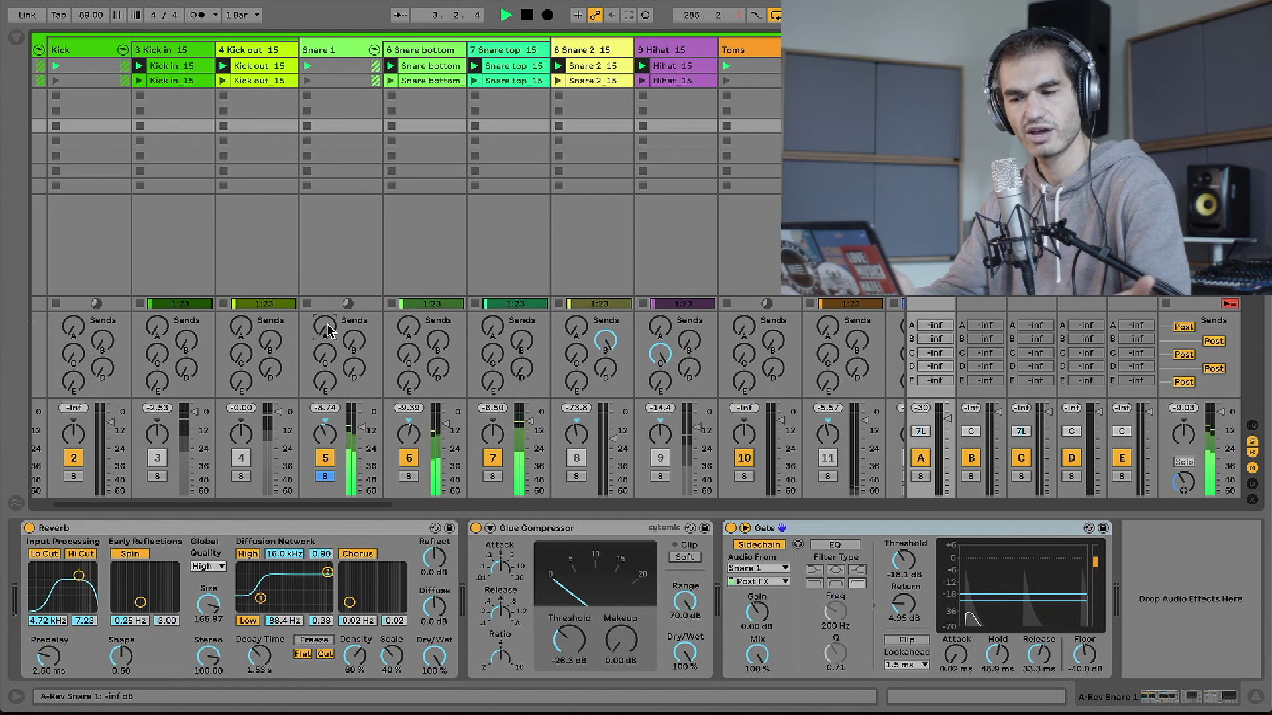
drag(327, 331, 327, 291)
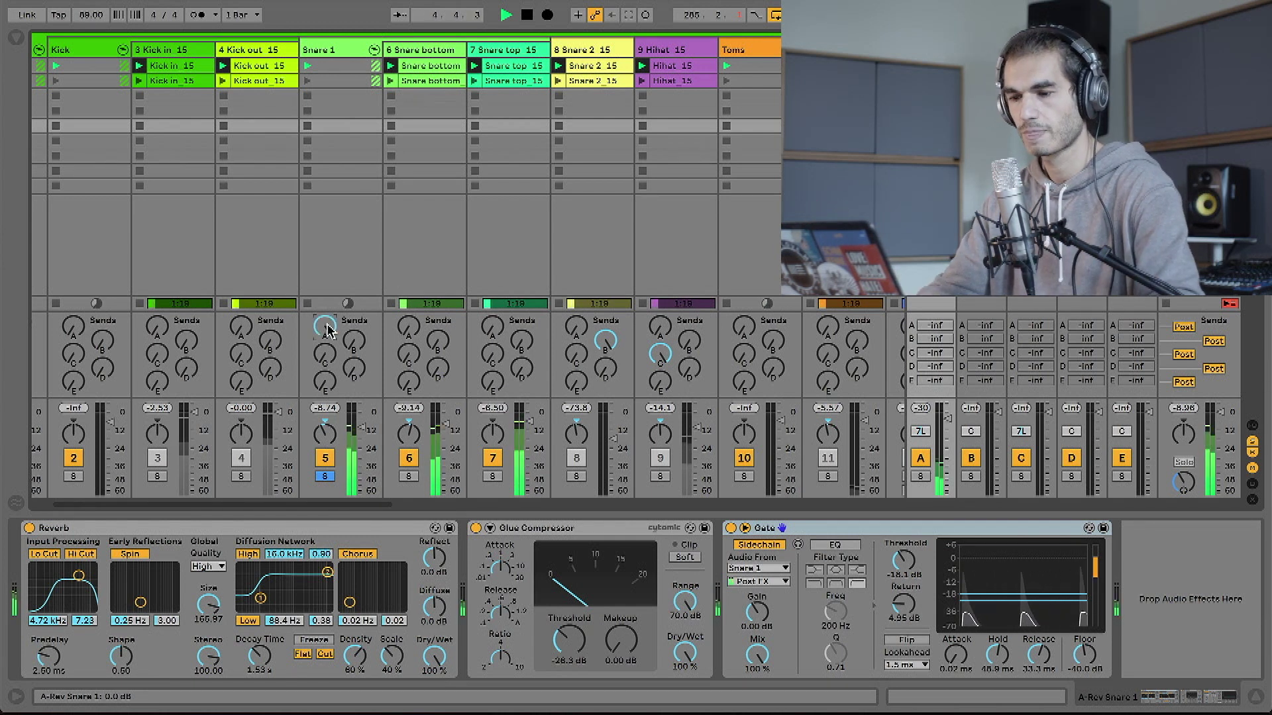
key(space)
Step: Set the Drums Mixed group's send D to 0.0 dB and solo return D during playback to hear the drum reverb
scroll(328, 329, left, 1)
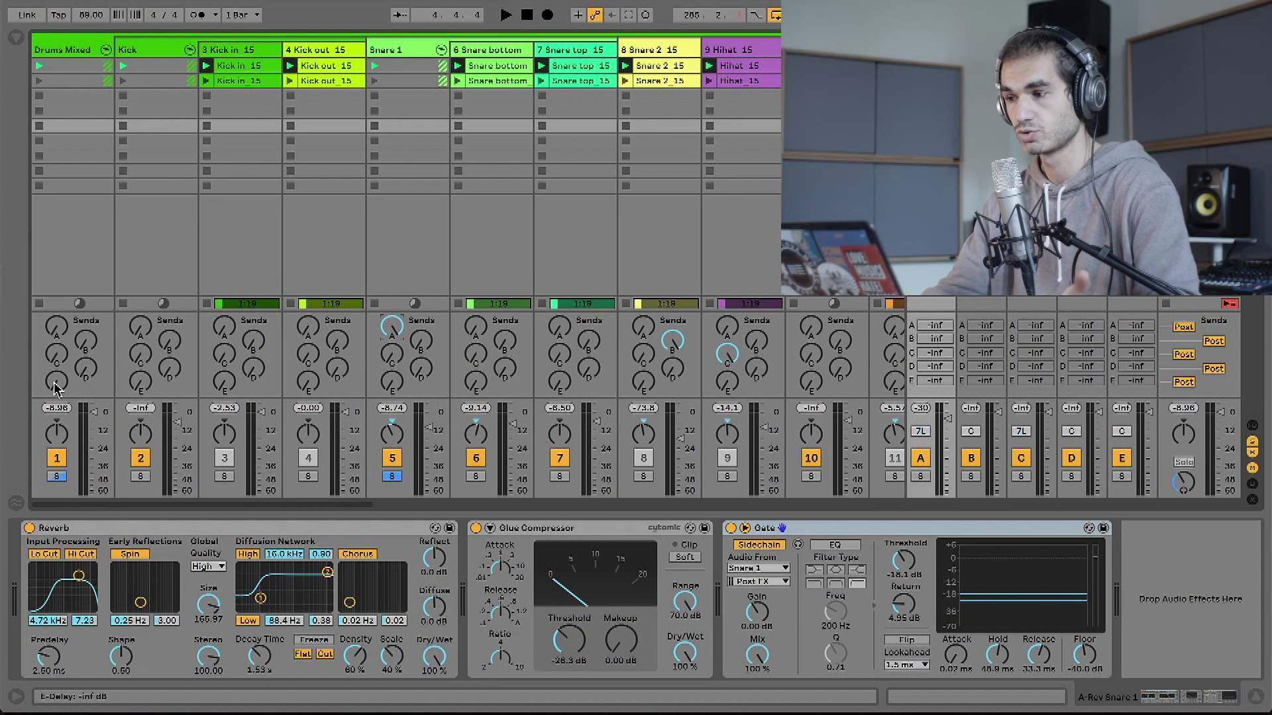
key(space)
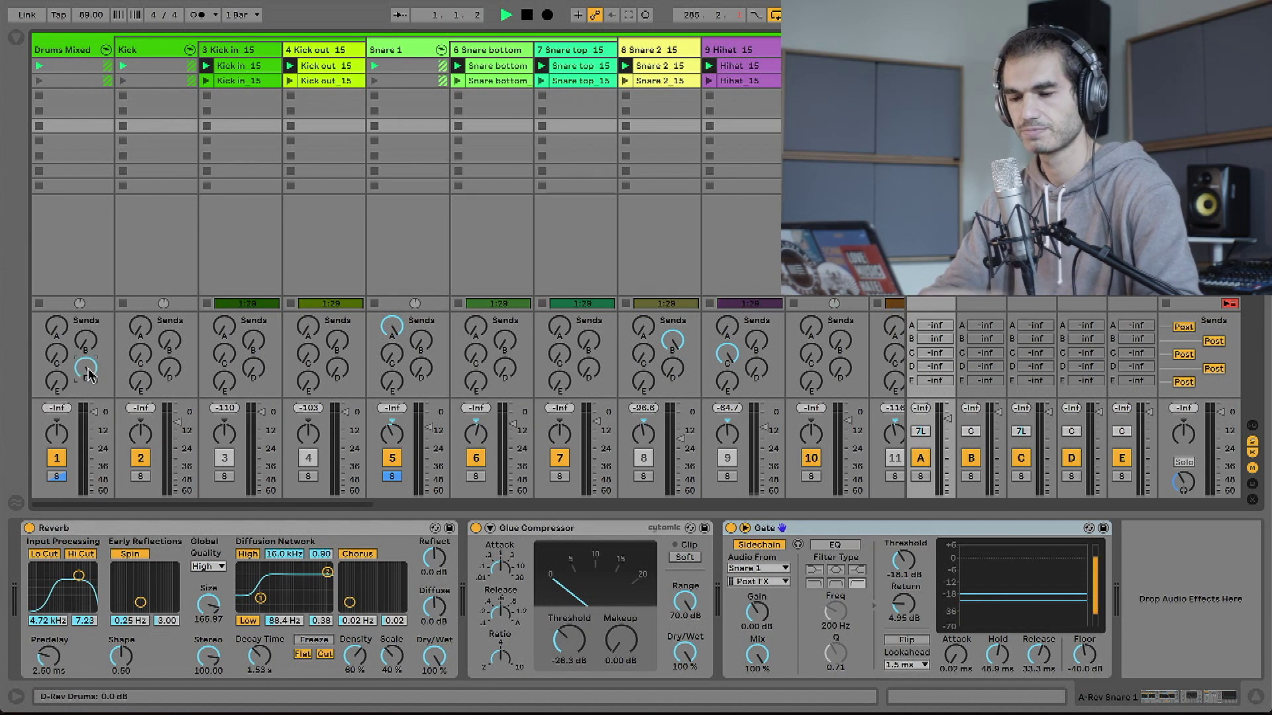
click(1071, 476)
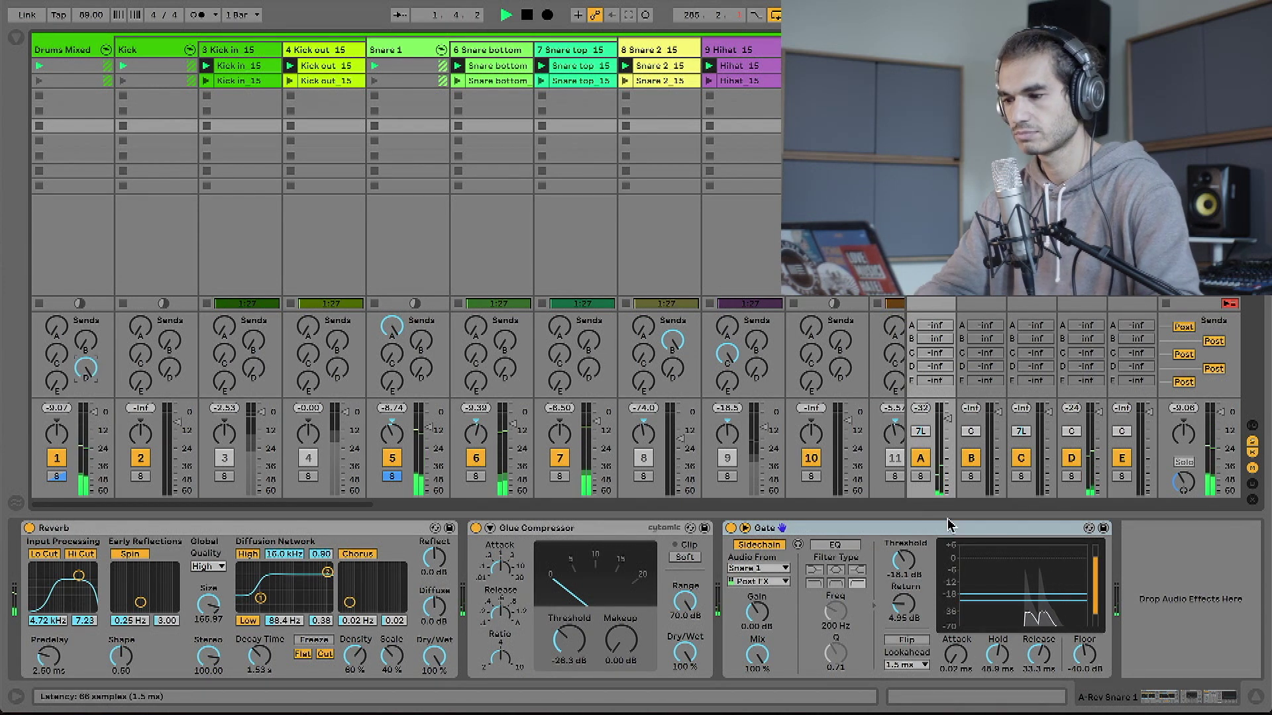
key(space)
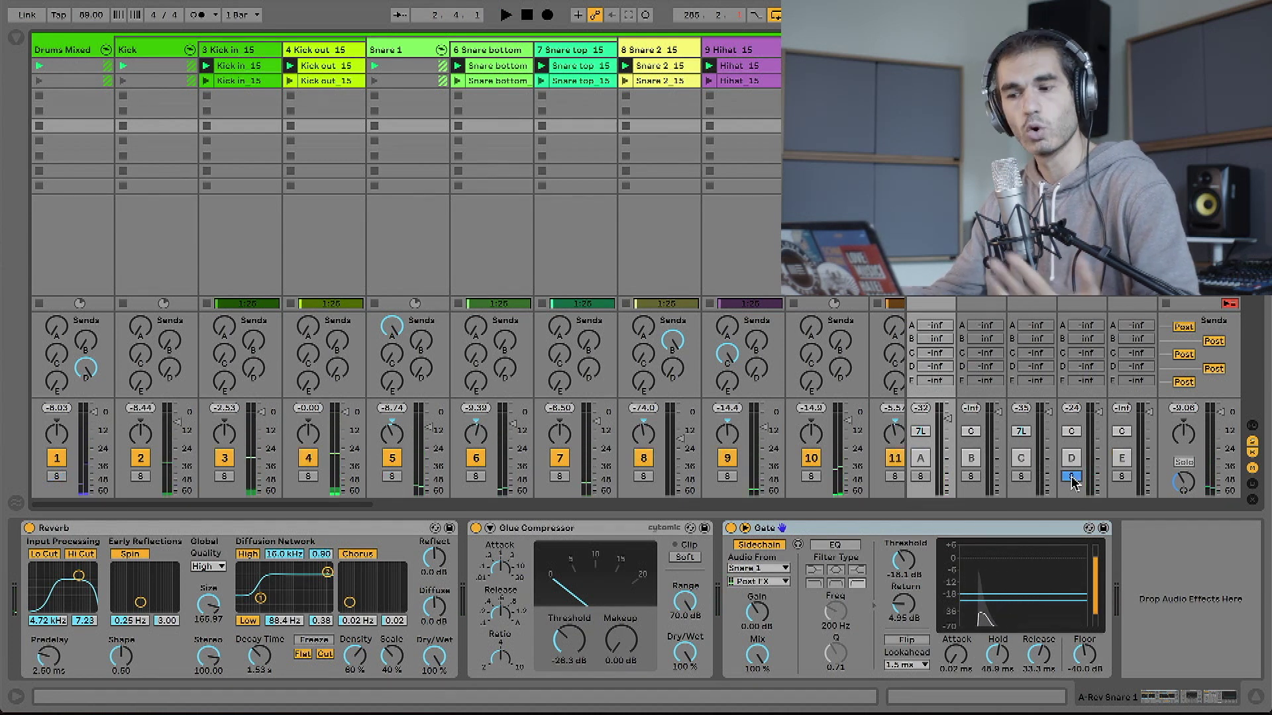
Step: Inspect Snare 2's effect chain and compare the device settings of the two snare reverb returns, A and B
click(665, 52)
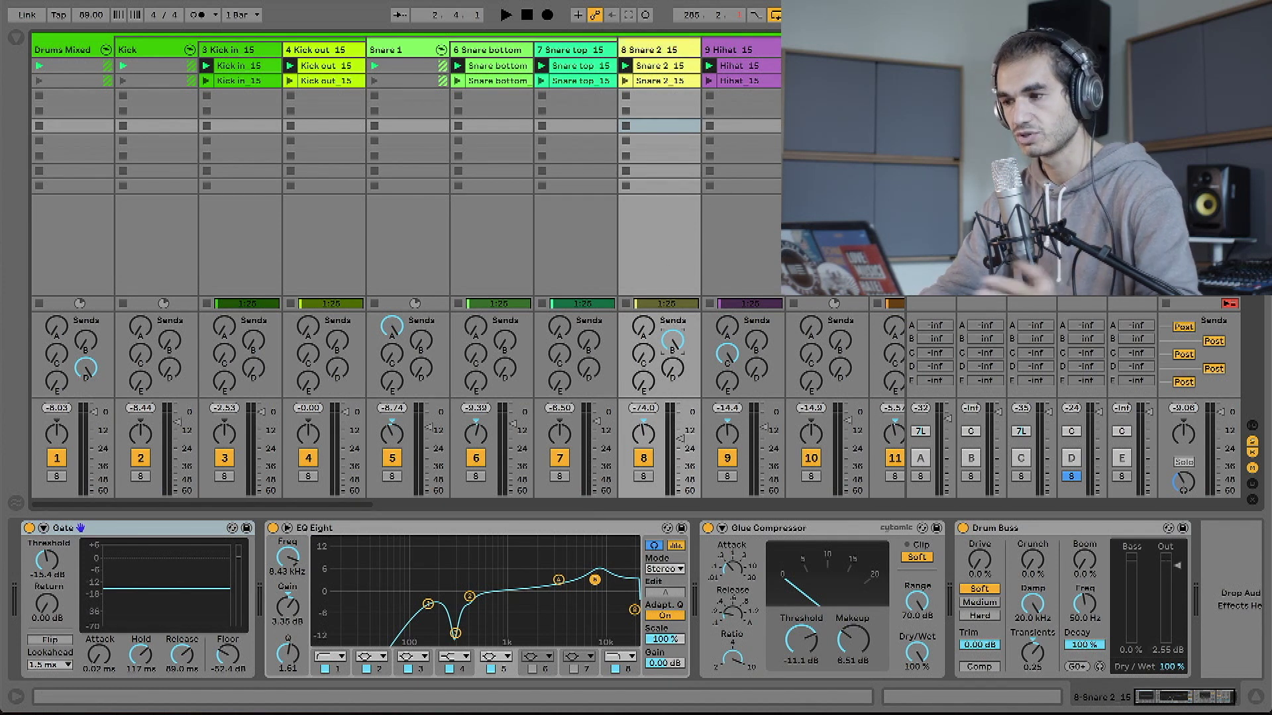
click(981, 397)
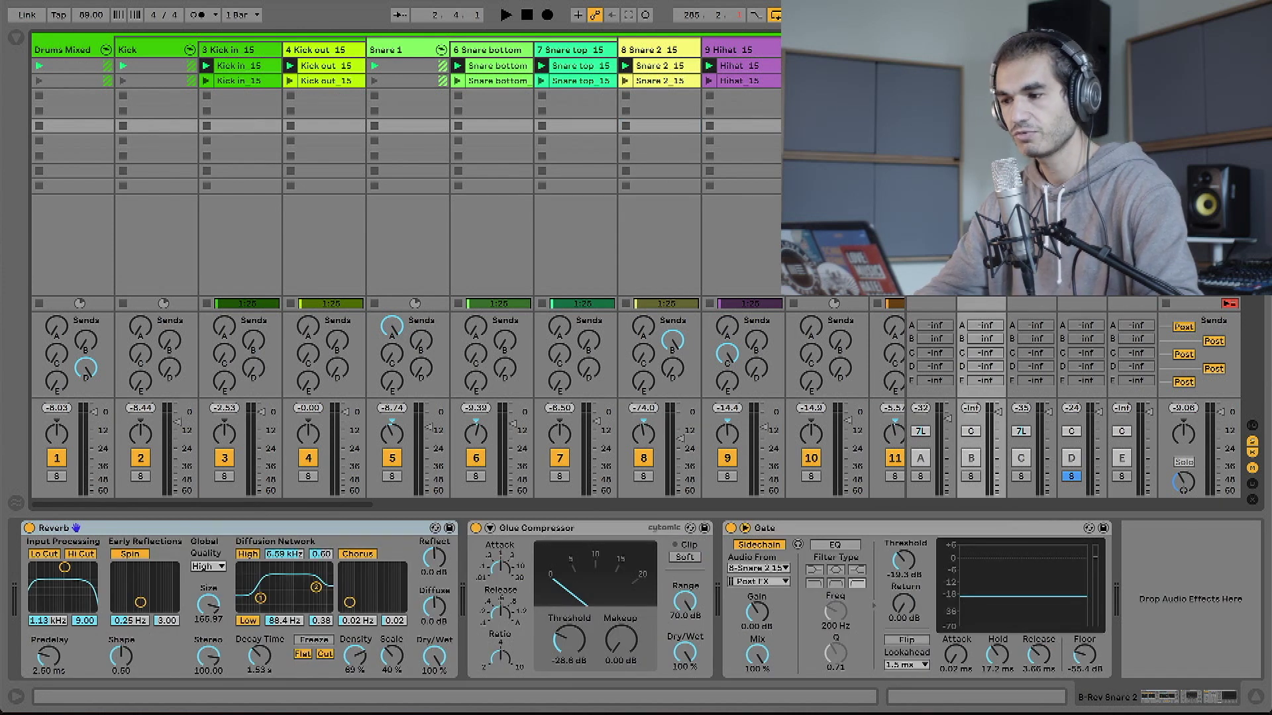
click(931, 398)
click(981, 398)
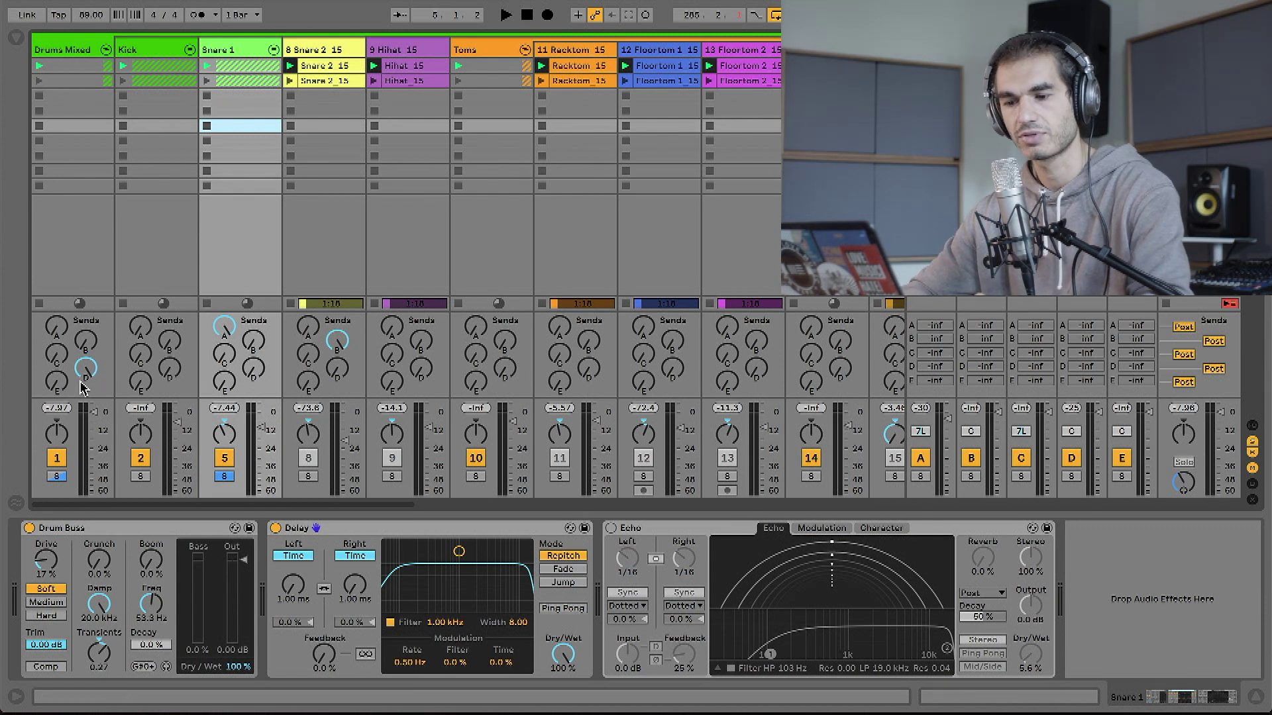
Step: Select the Delay on the Snare 1 group, centre the group's panning, and play it through the delay
click(360, 532)
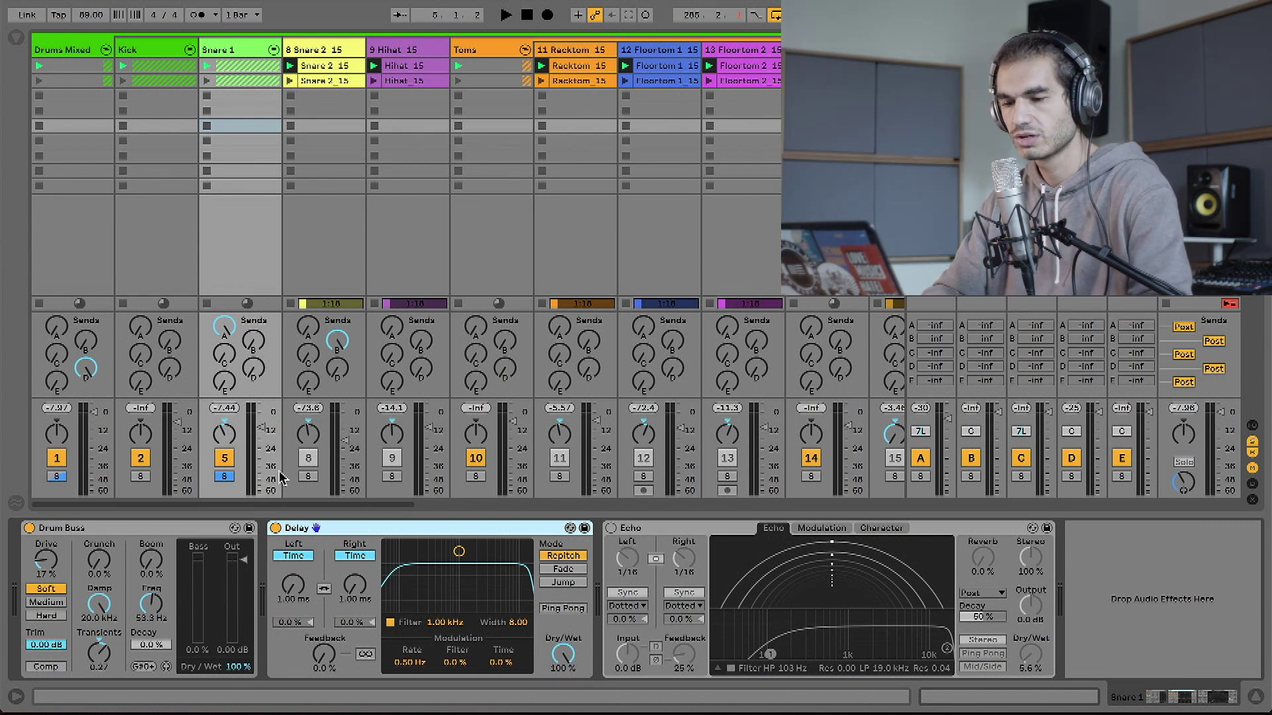
key(space)
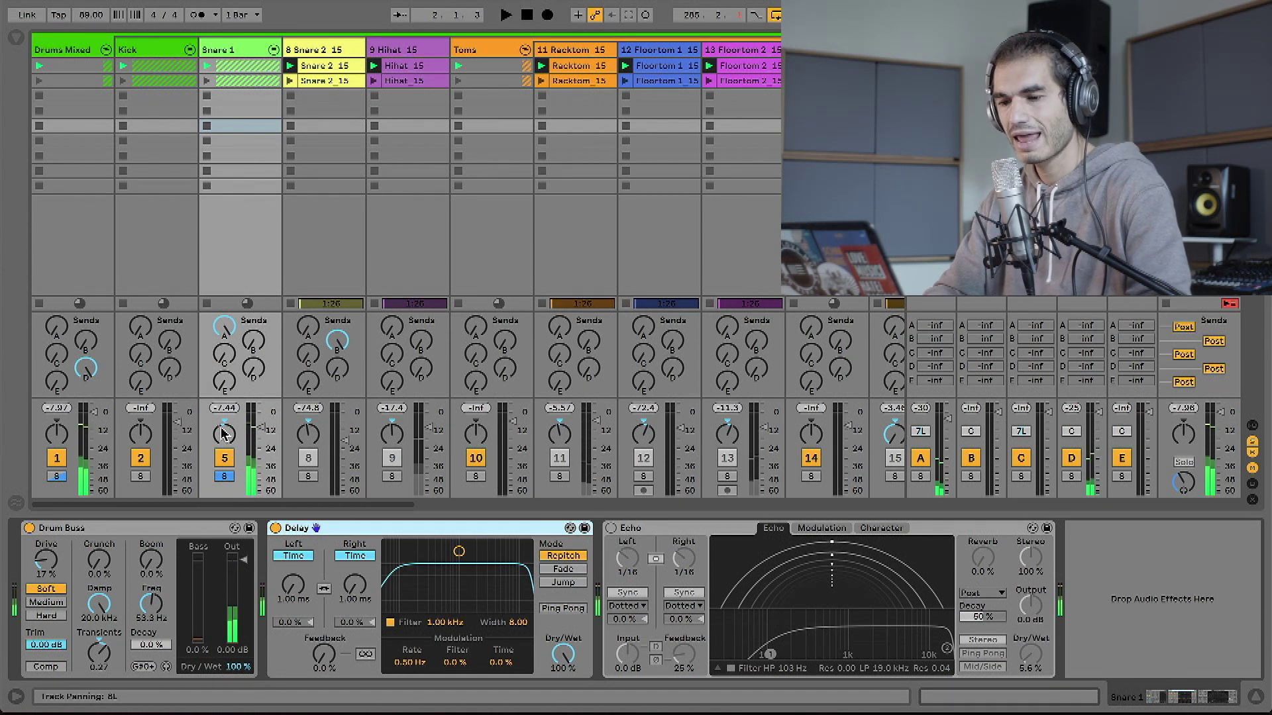
drag(230, 434, 225, 427)
key(space)
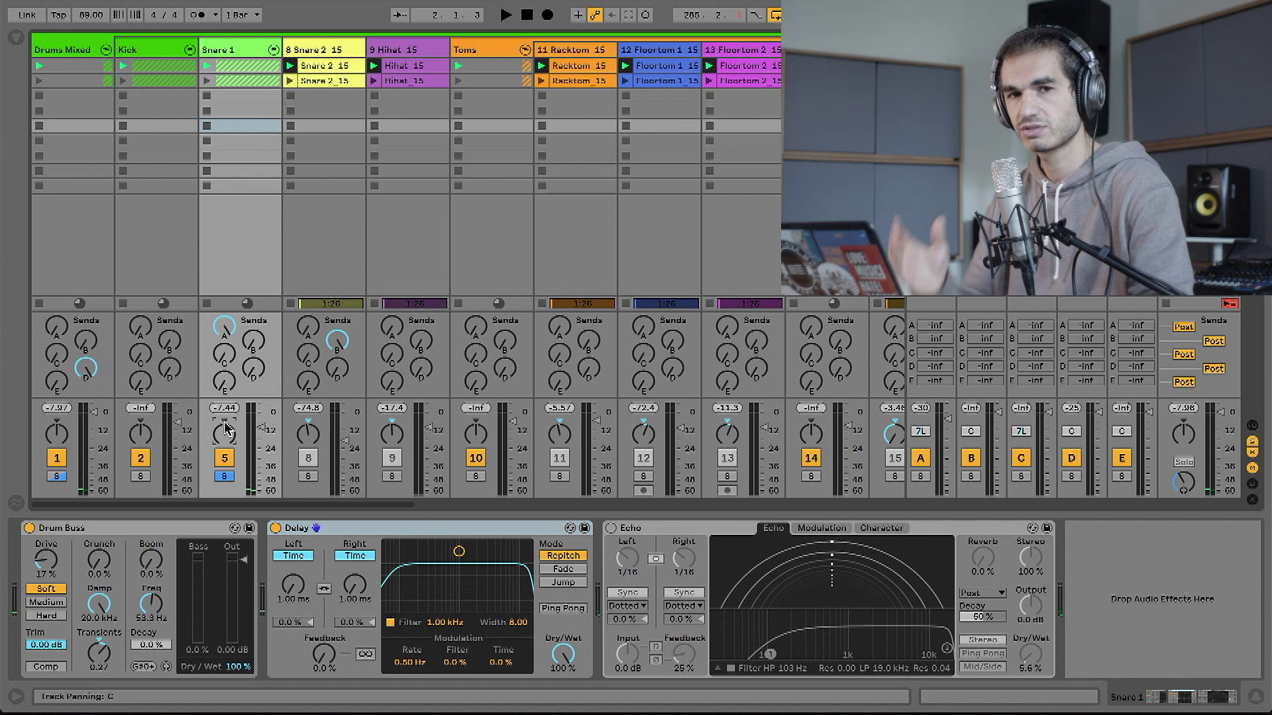
key(space)
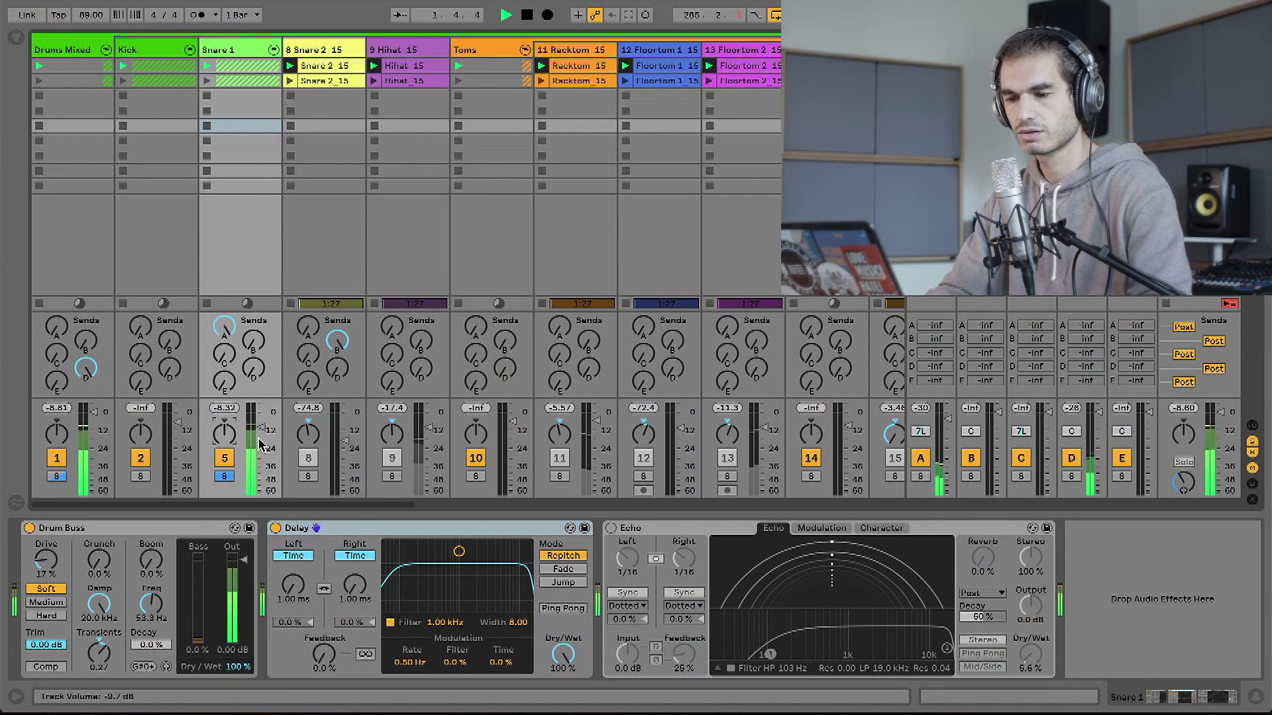
Step: Try right-channel delay times of 8.64 ms, 24.1 ms and about 13 ms on Snare 1's Delay while listening to playback
key(space)
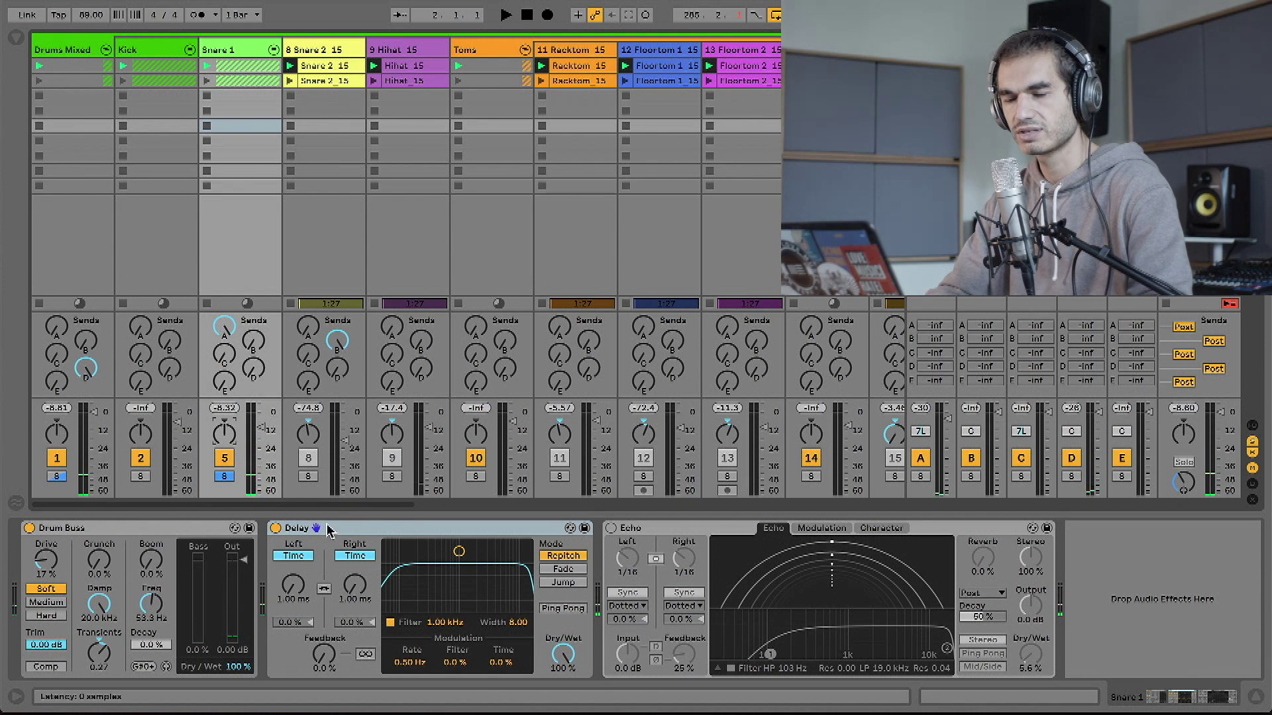
click(363, 599)
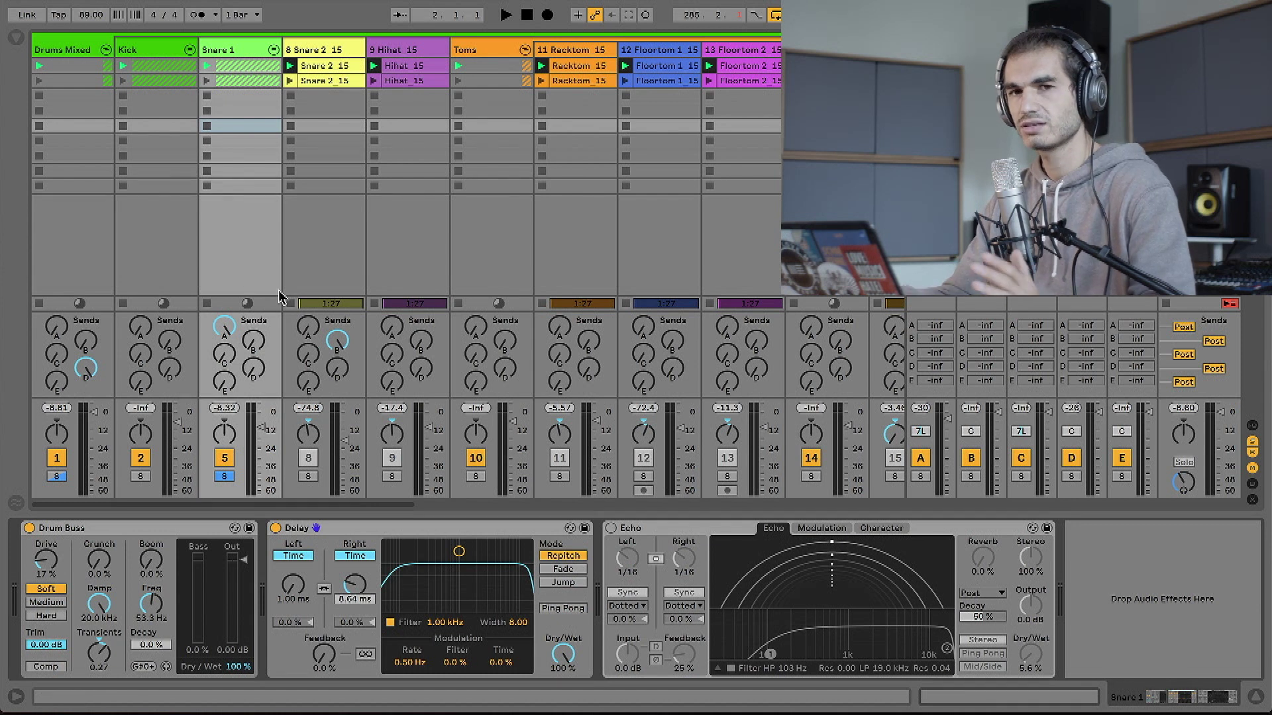
key(space)
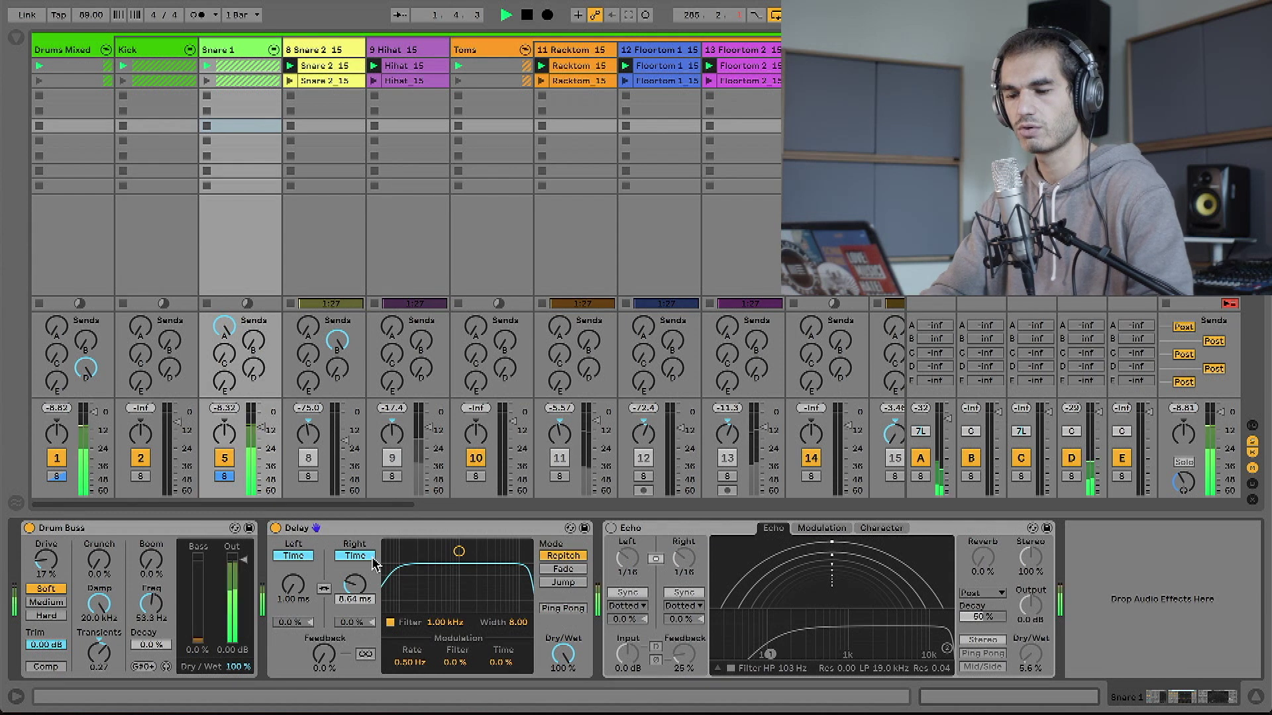
mouse_move(355, 584)
mouse_down()
mouse_move(355, 570)
mouse_move(356, 595)
mouse_up()
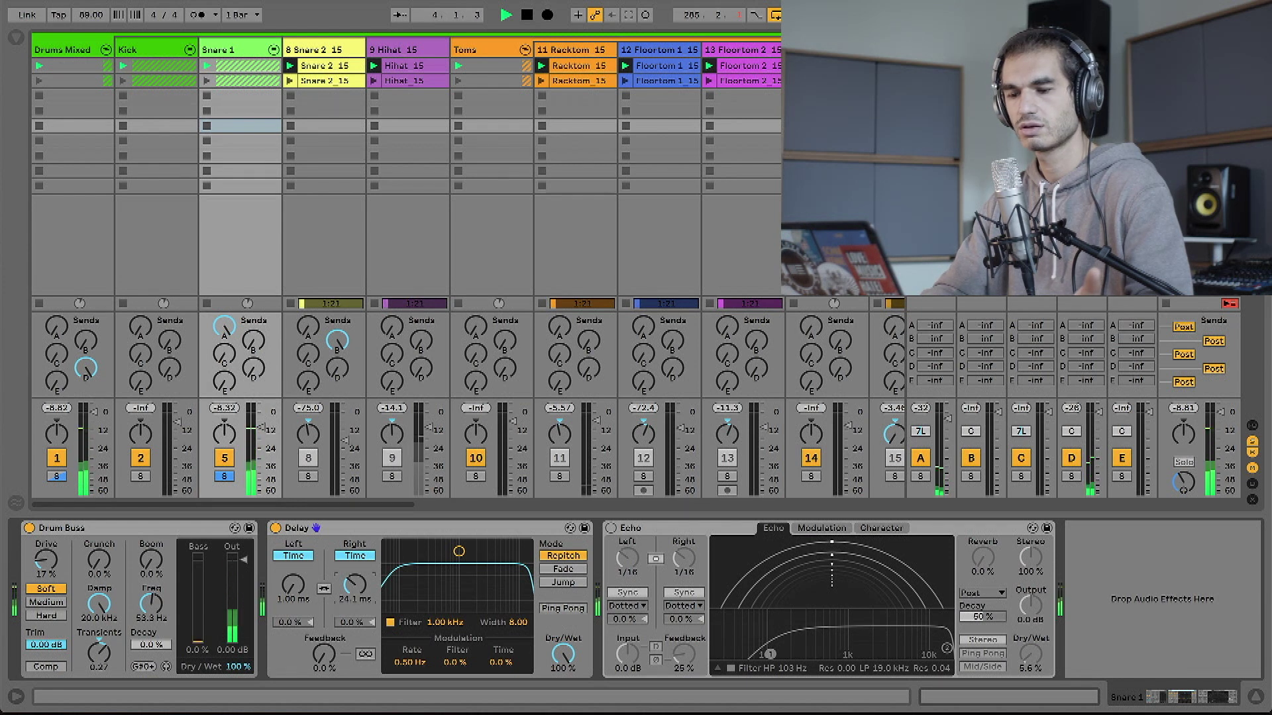
drag(355, 584, 355, 594)
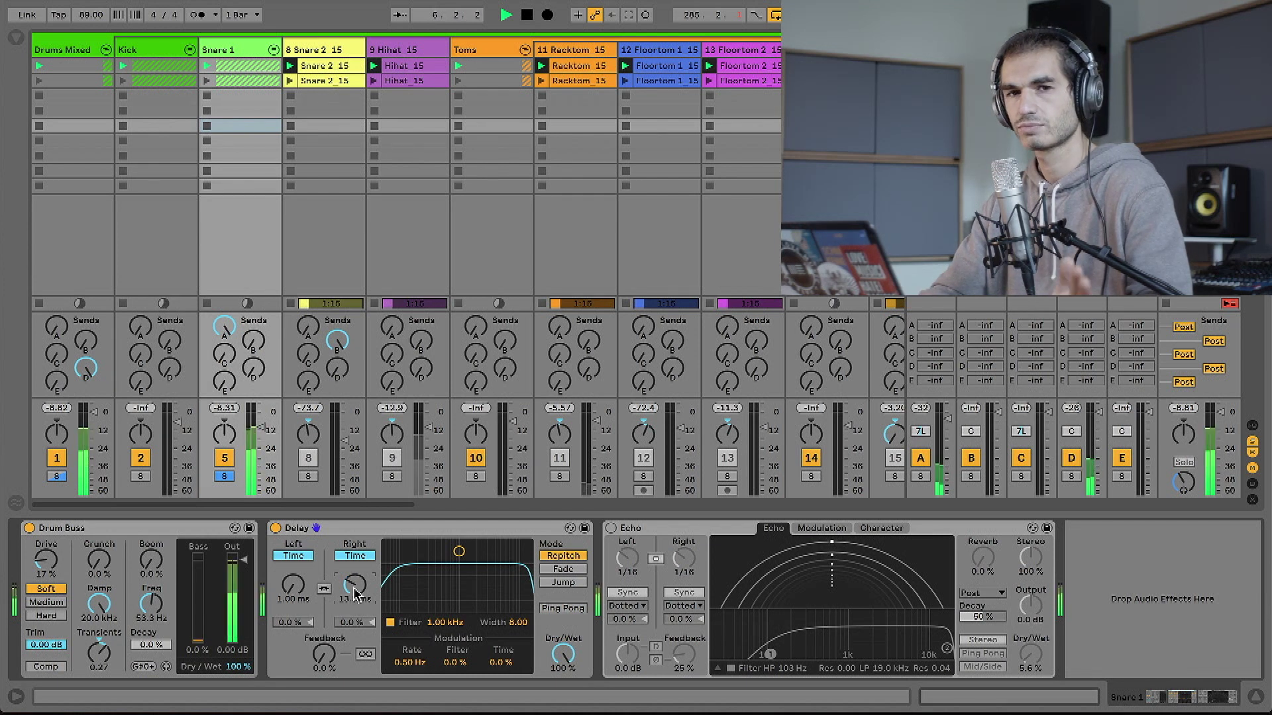
key(space)
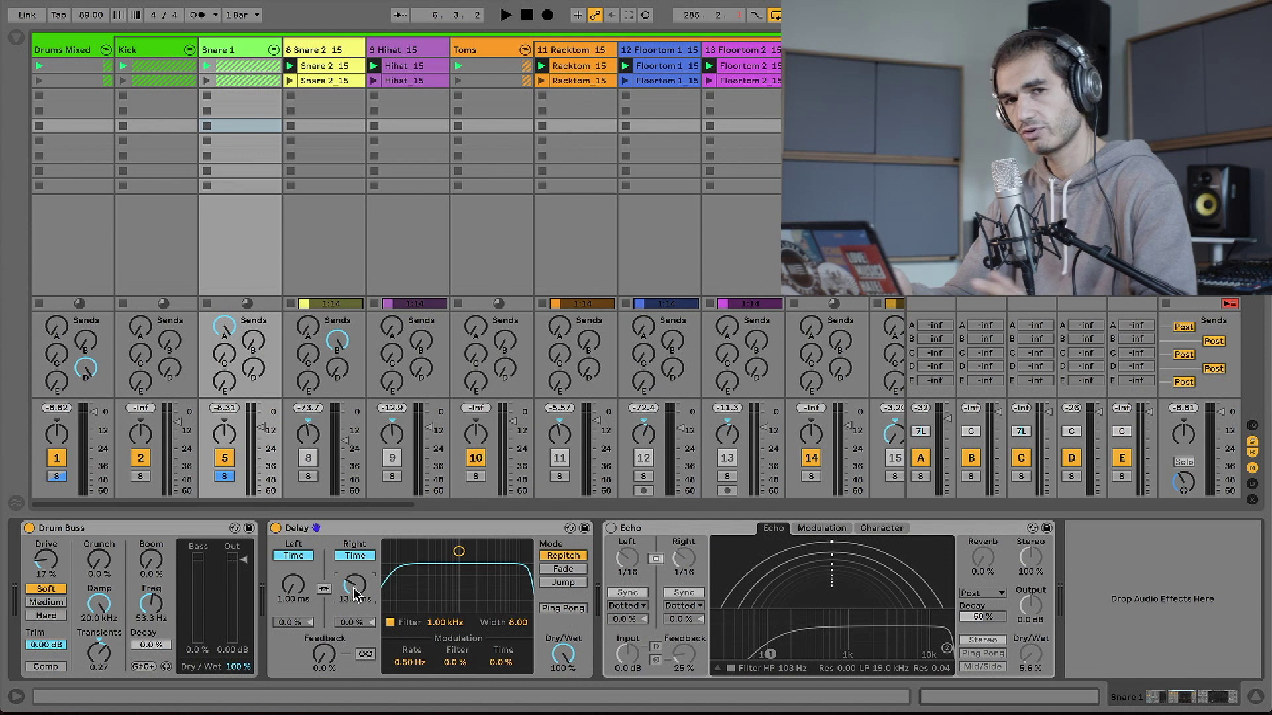
Step: Audition a 3.71 ms right-channel time on Snare 1's Delay and set it to 11.9 ms during playback
drag(354, 585, 355, 591)
key(space)
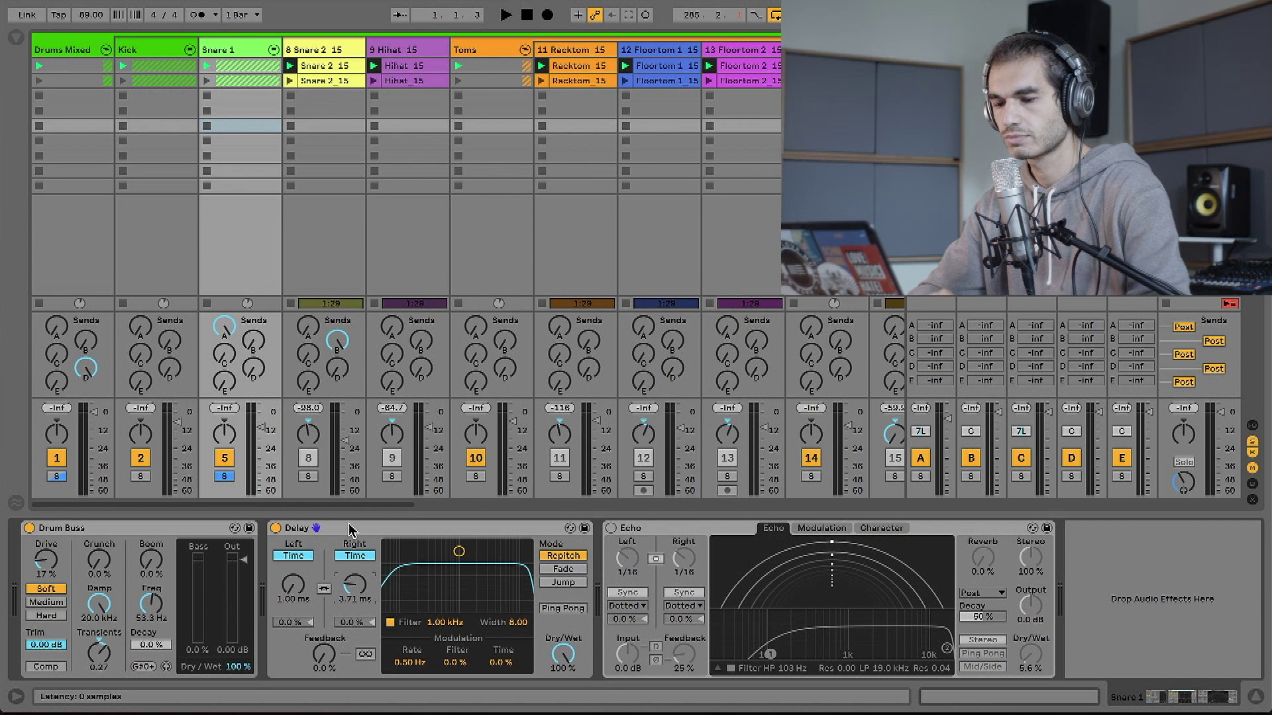
key(space)
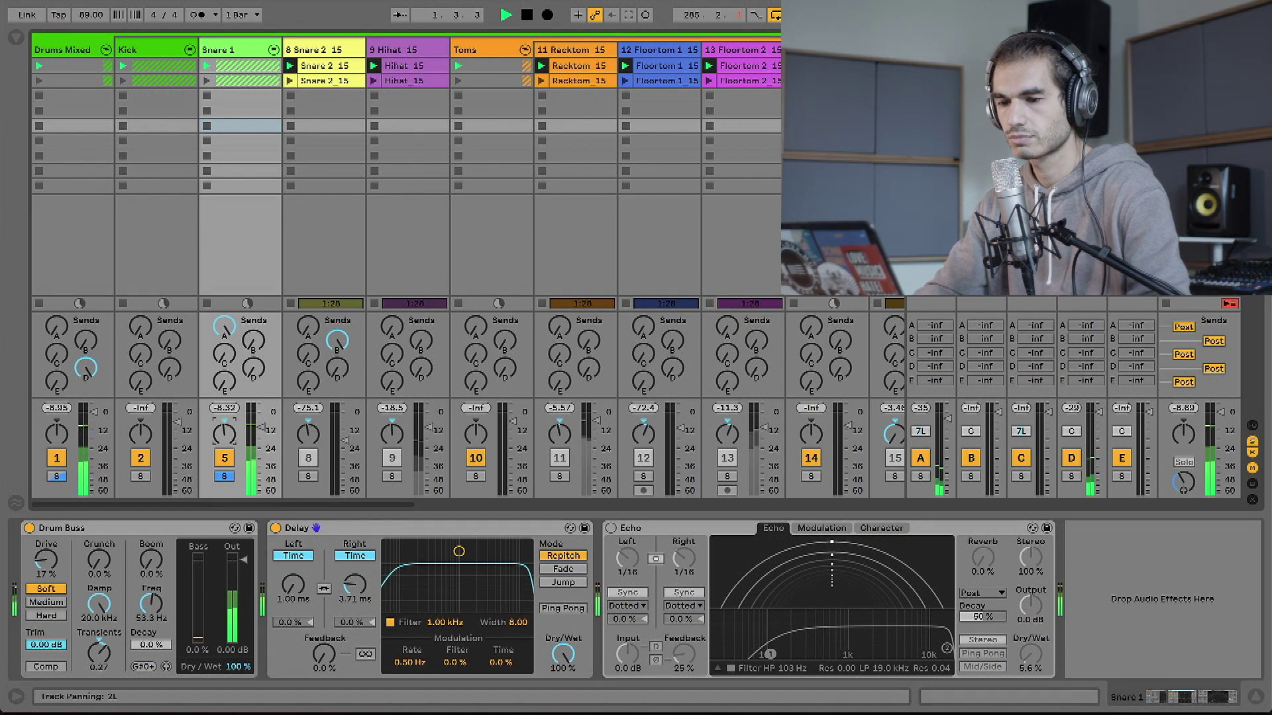
drag(354, 585, 358, 594)
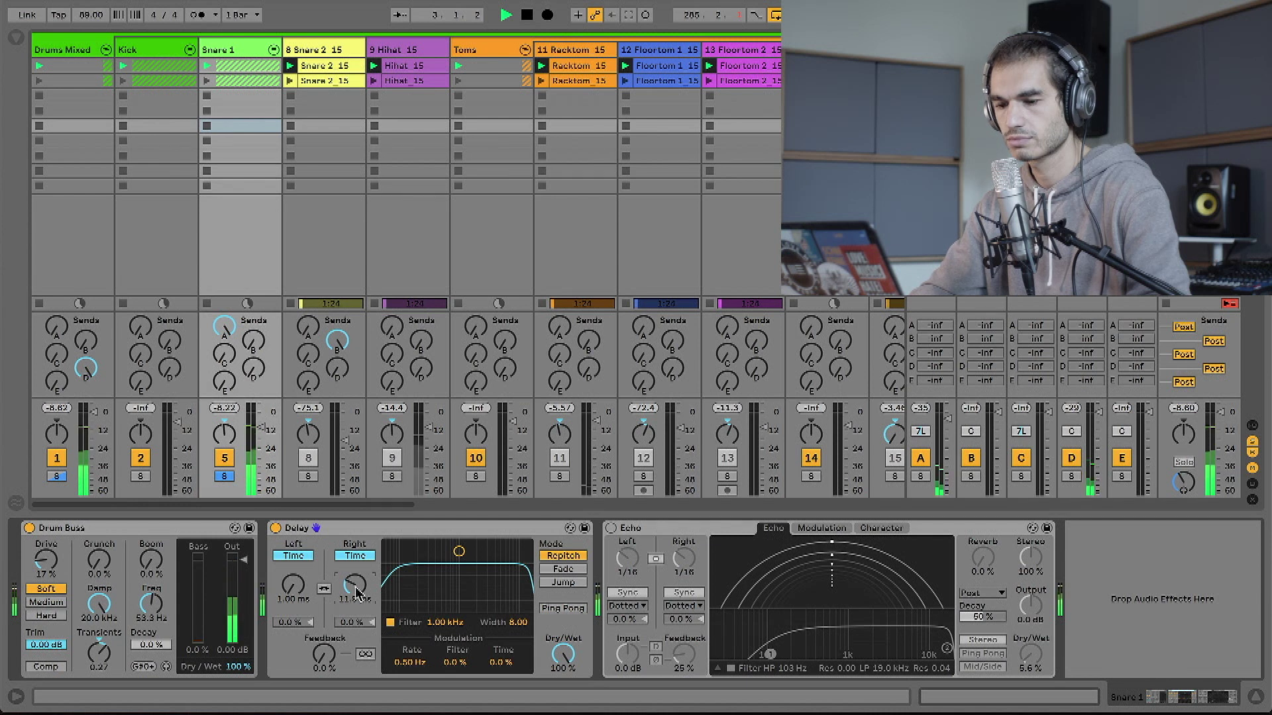
Step: Compare Snare 1 with send A and the Delay switched off and back on during playback
click(221, 325)
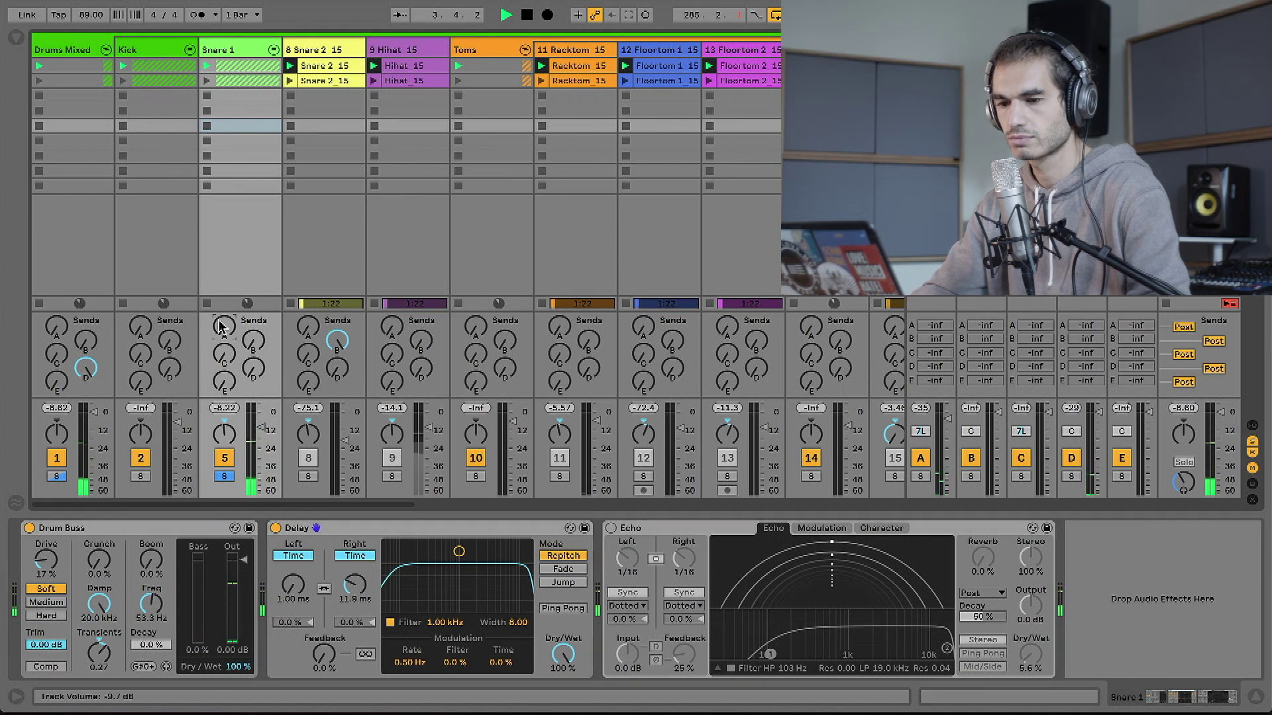
click(275, 528)
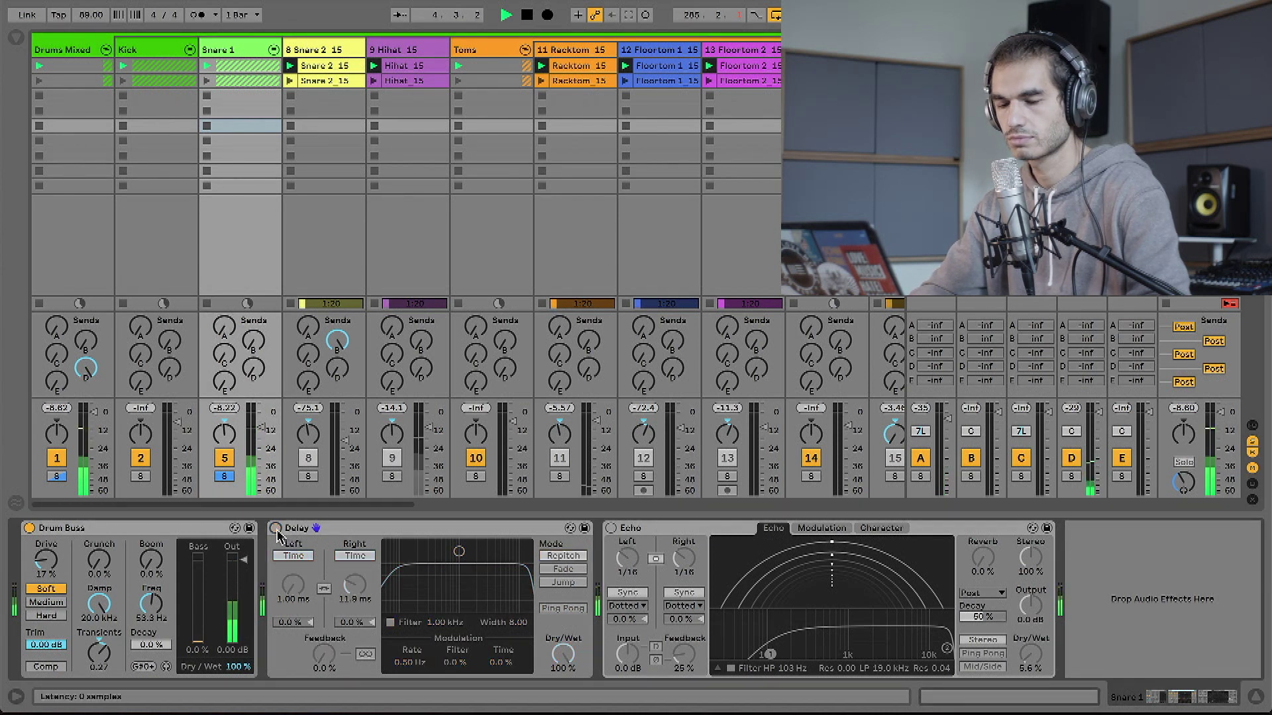
key(0)
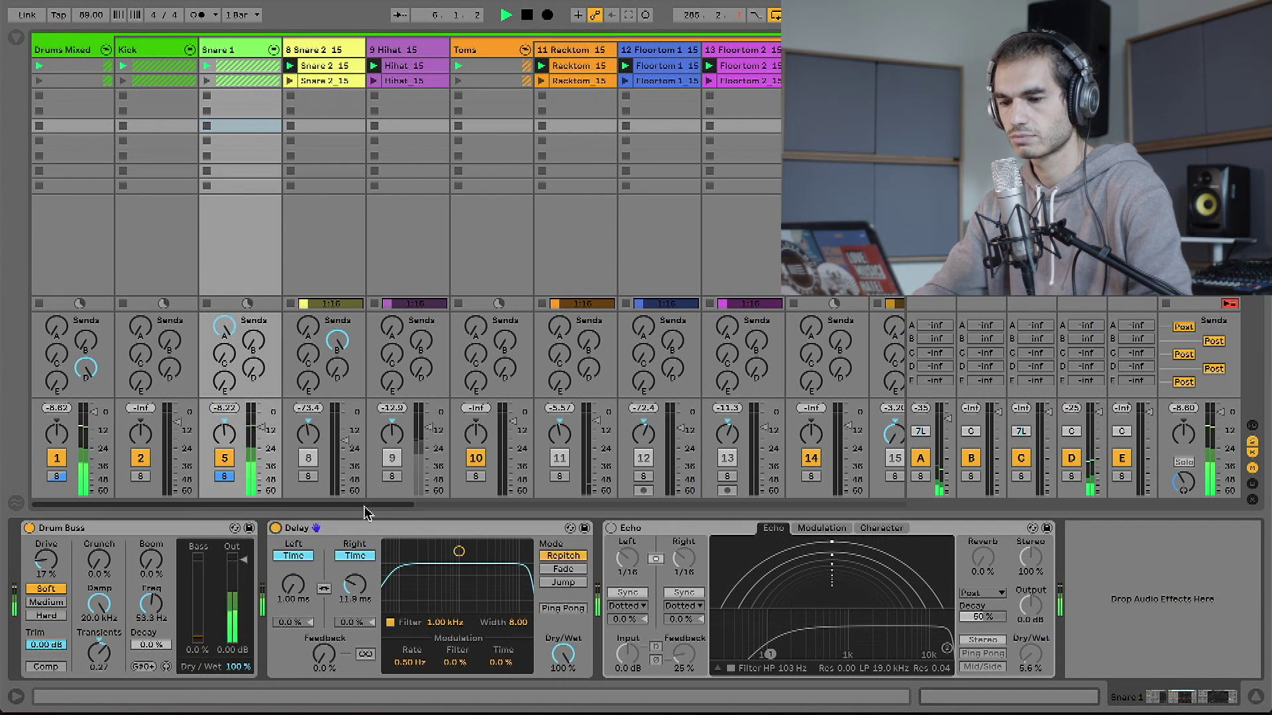
key(space)
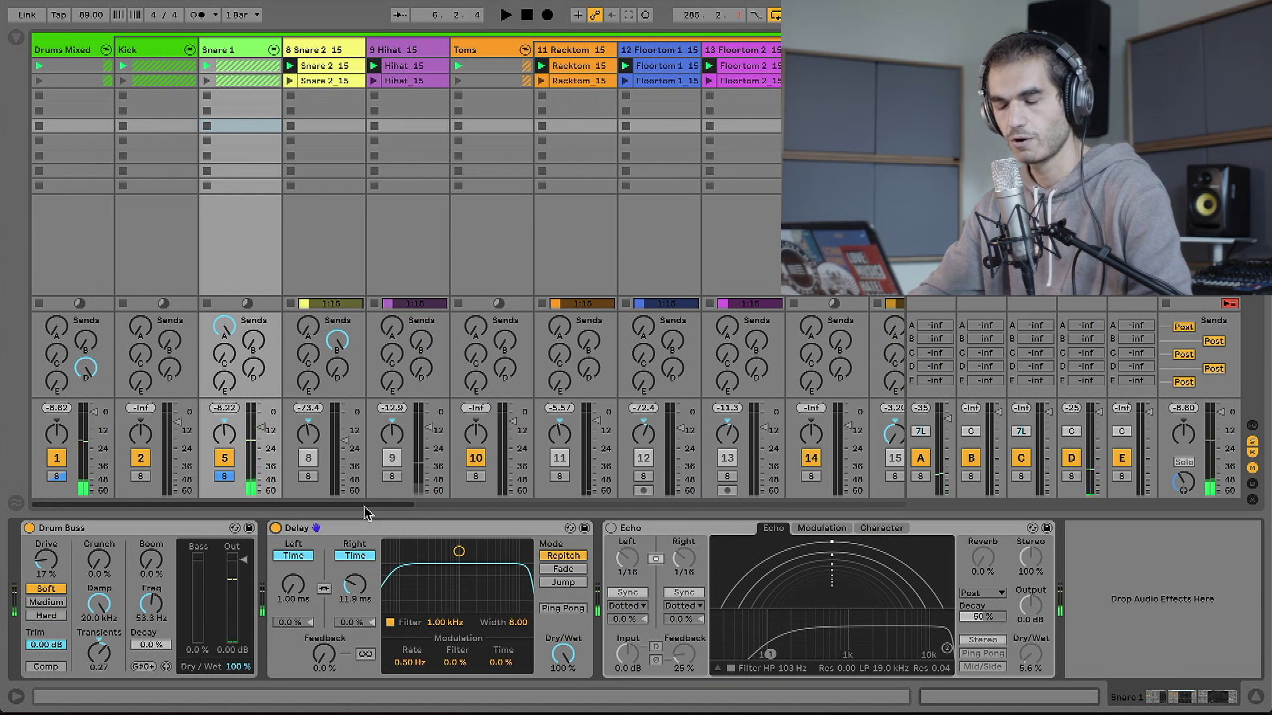
Step: Switch on the Echo on the Snare 1 group and play the soloed snare through it
click(611, 528)
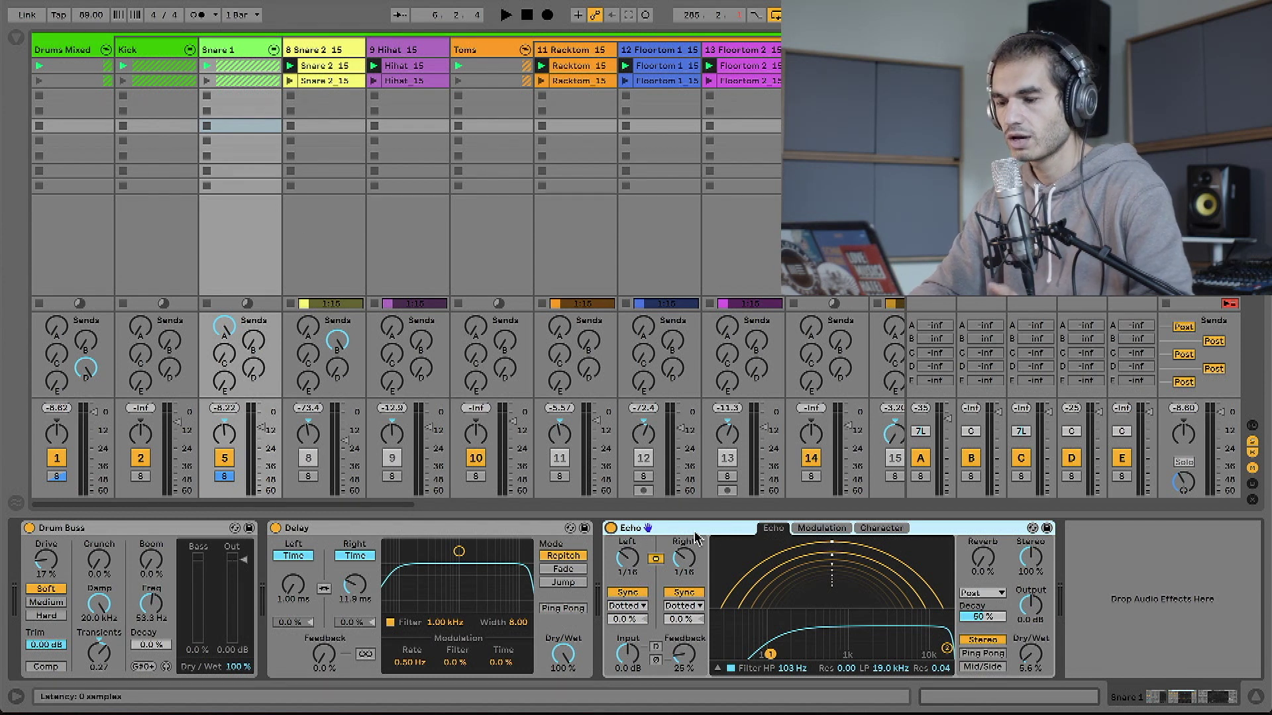
key(space)
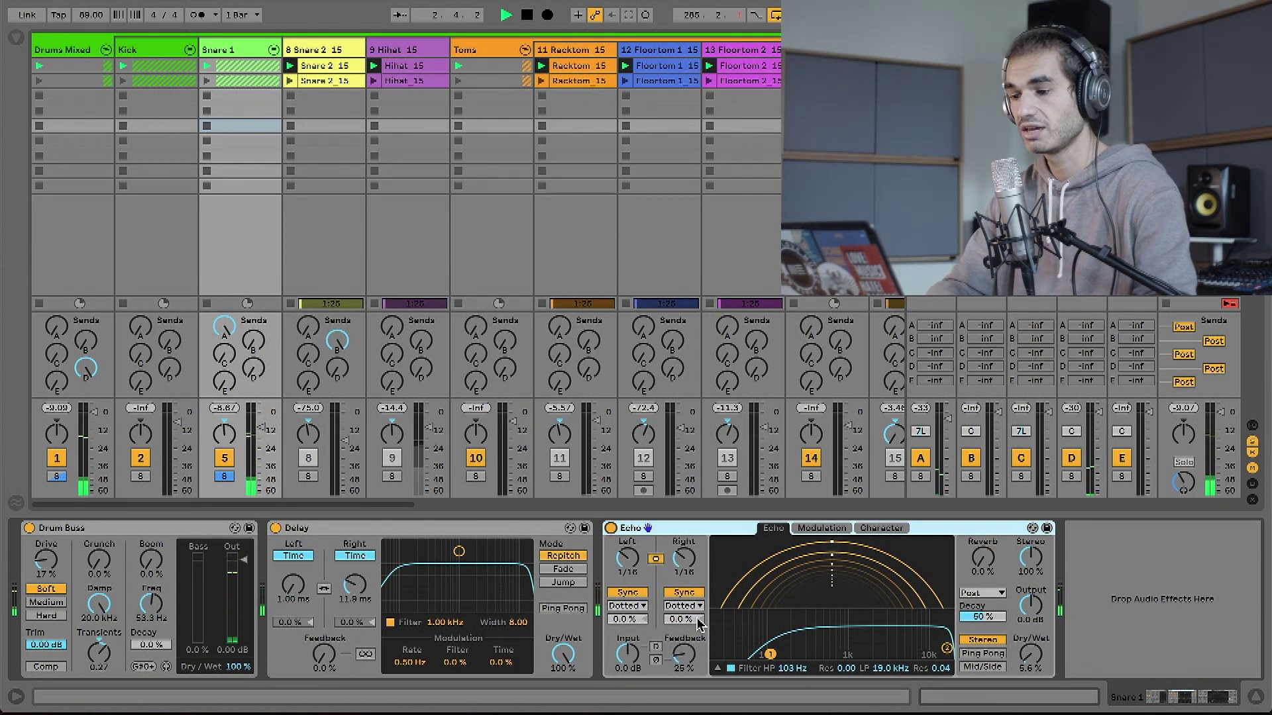
key(space)
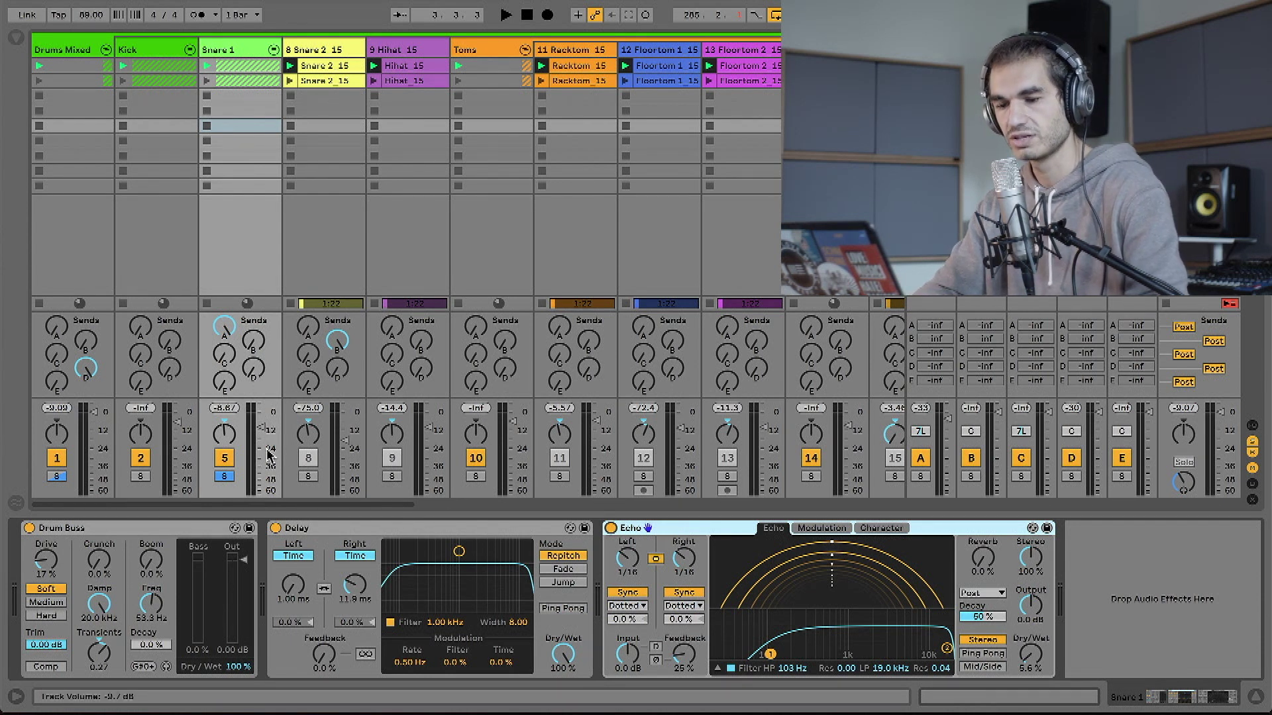
Step: Unsolo the Snare 1 group and lower its Echo feedback to 14% while the full drums play
click(225, 477)
key(space)
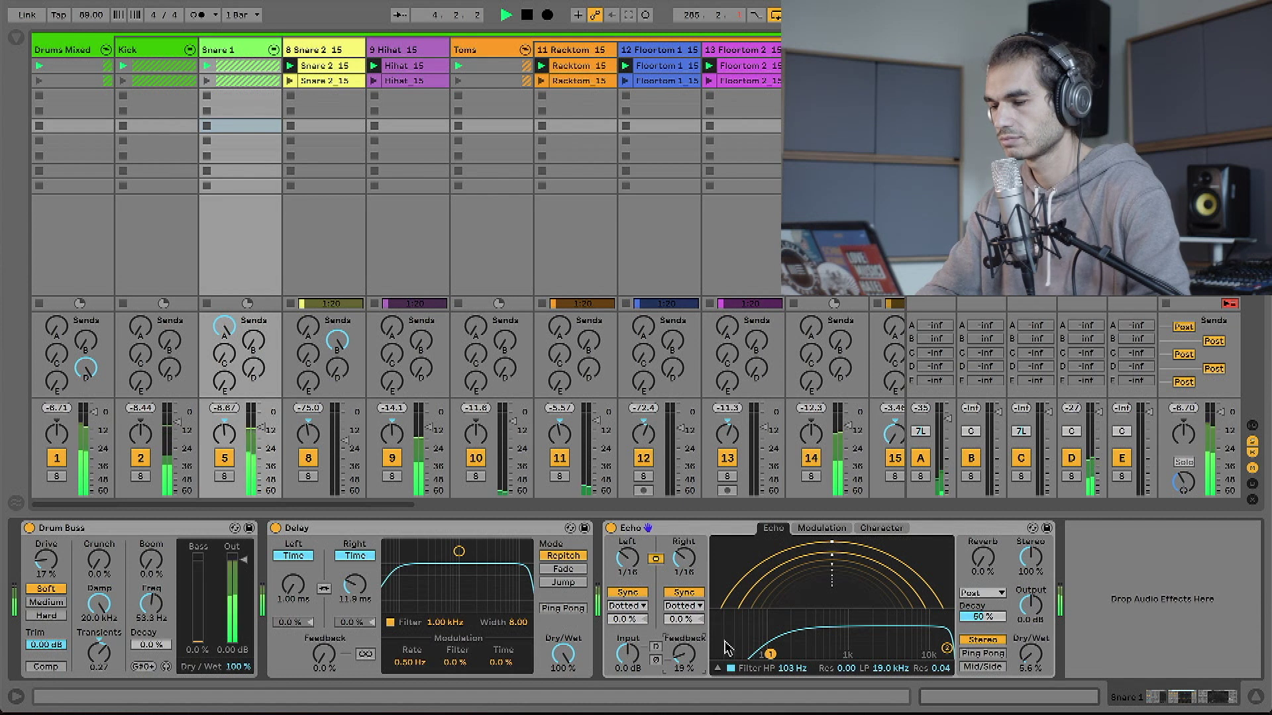
drag(684, 656, 689, 660)
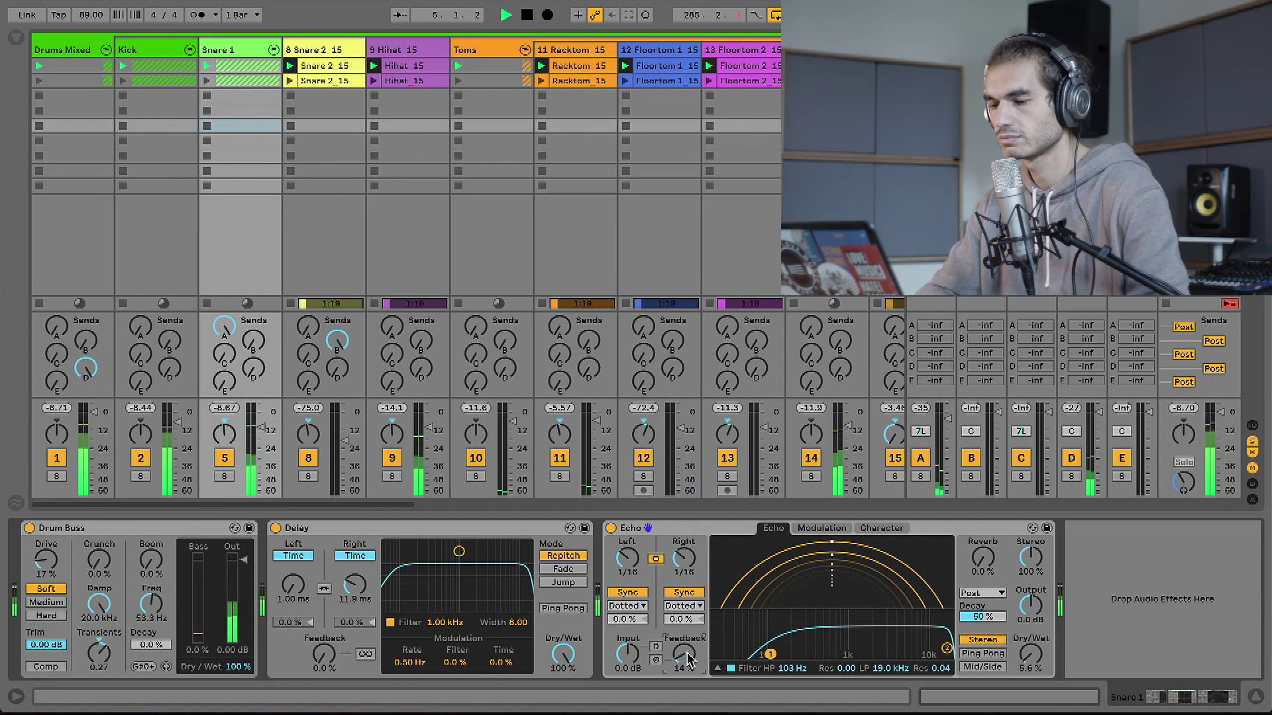